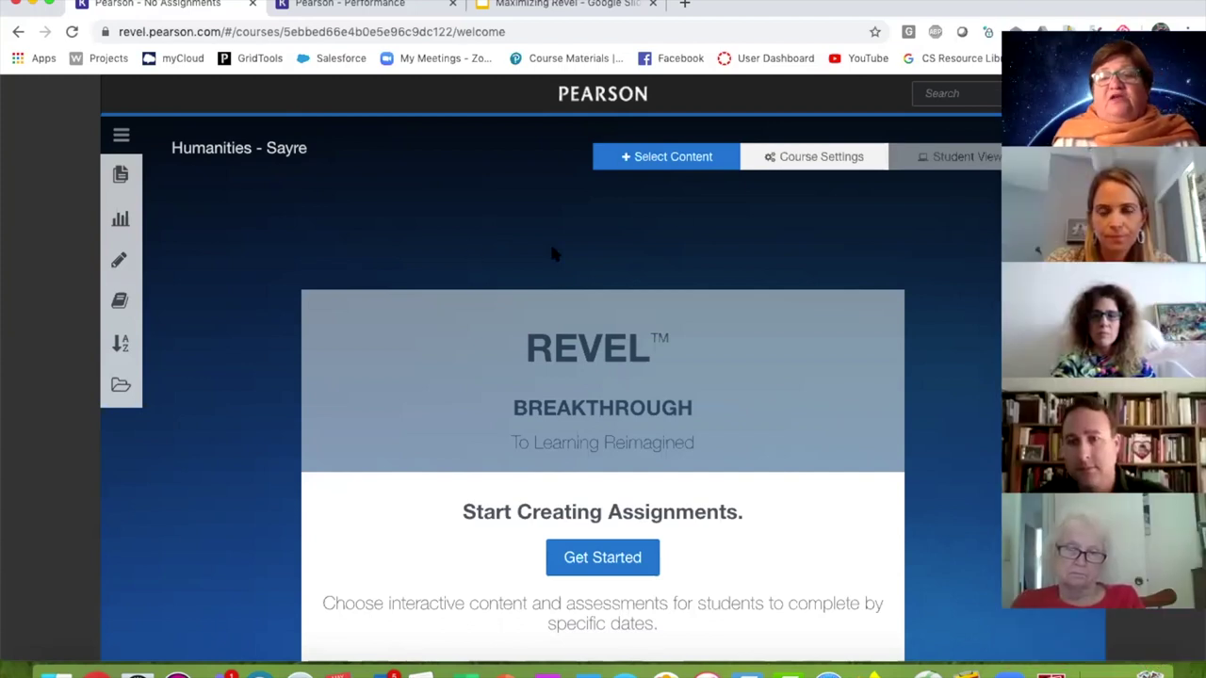
Select all content of chapter 1, The Rise of Culture: From Forest to Farm, except the Shared Writing on Hopewell burial practices
left_click(671, 160)
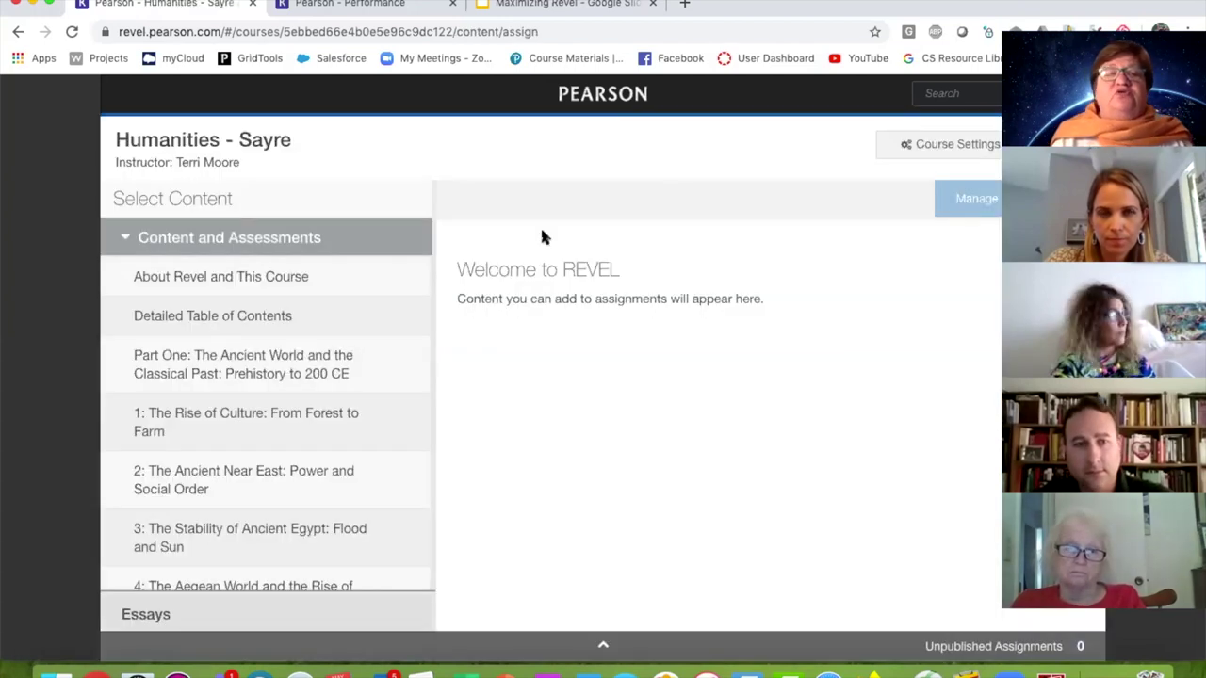
left_click(289, 410)
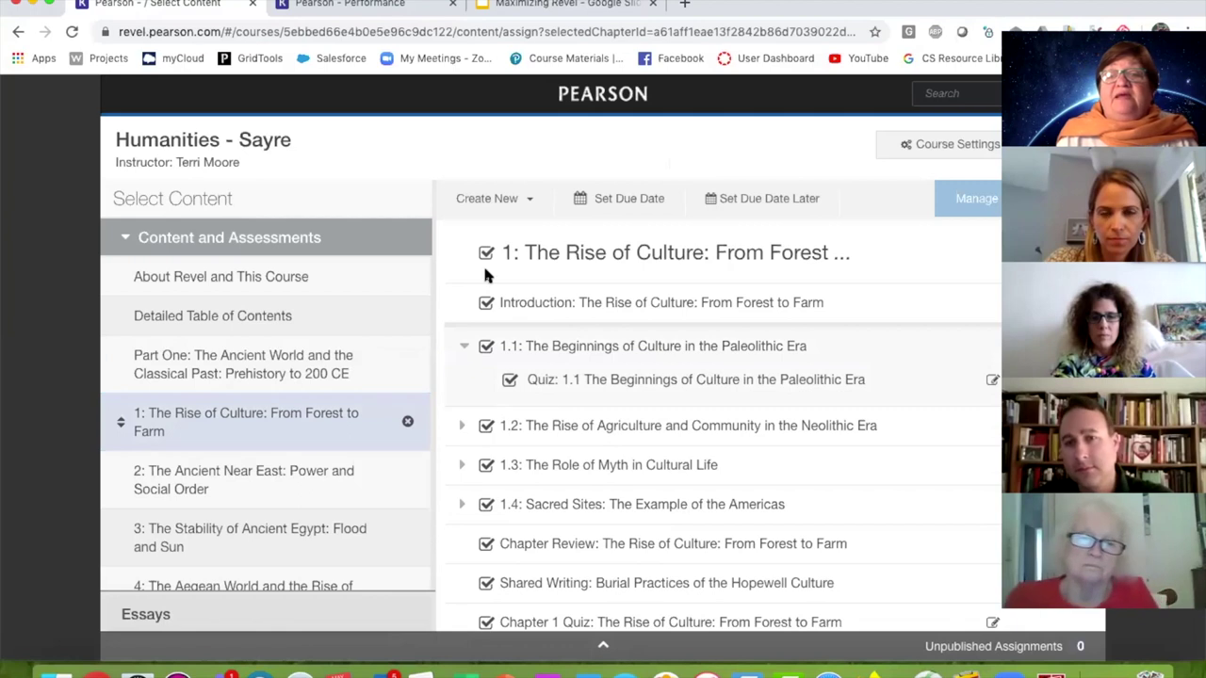
scroll(659, 530, "down", 1)
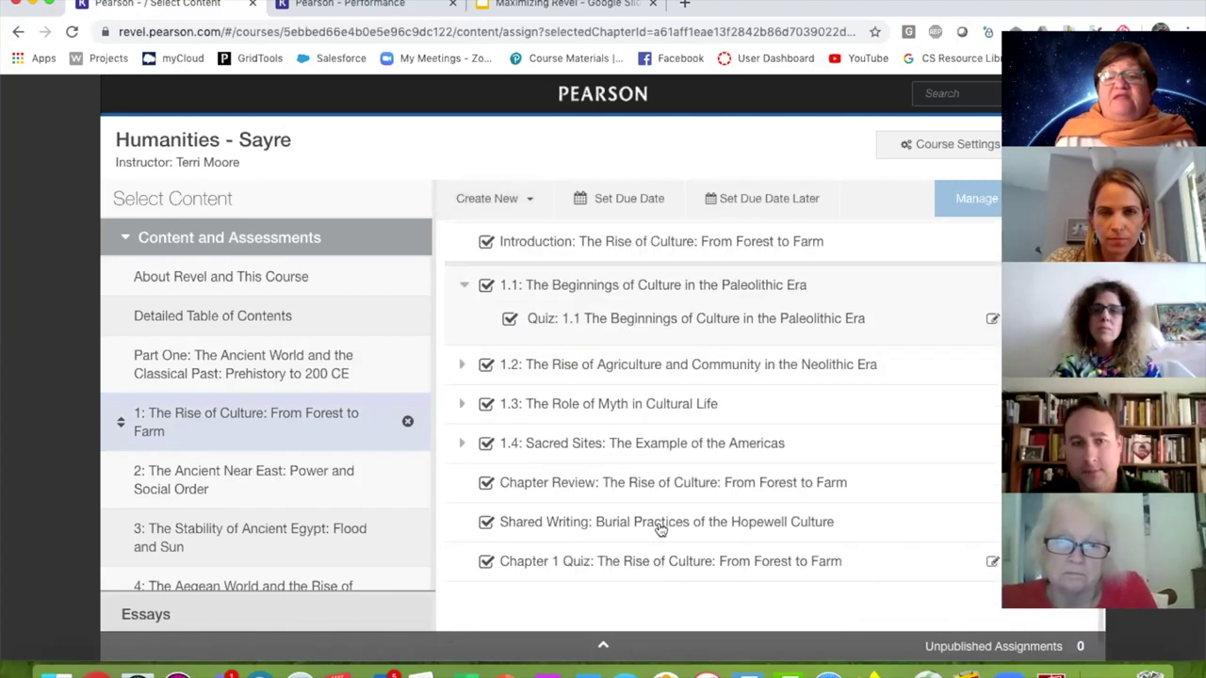
scroll(659, 530, "up", 1)
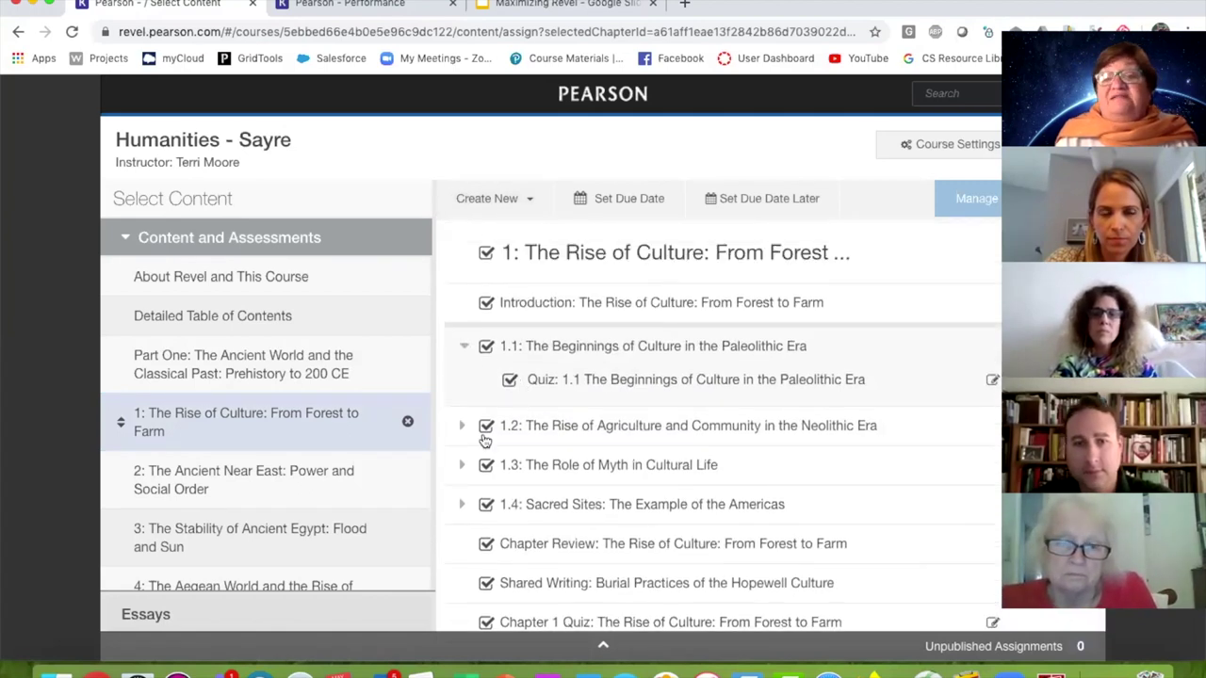
left_click(486, 585)
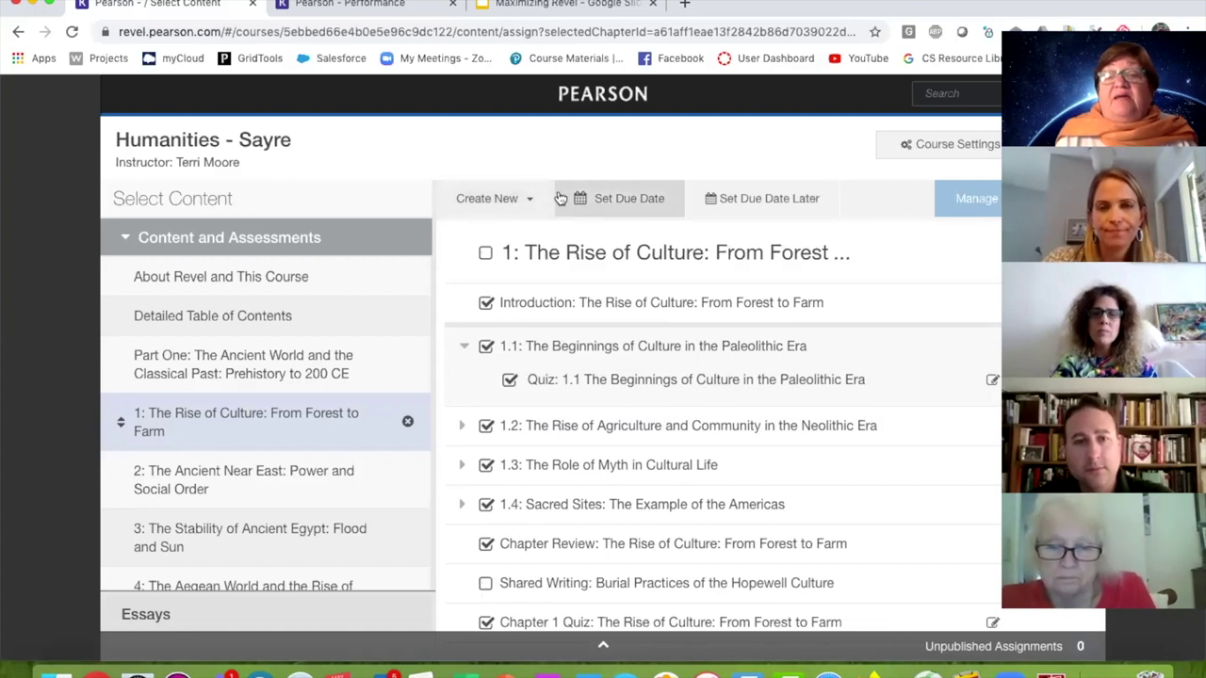
Set the due date of the selected chapter 1 content to May 13 and save it
left_click(612, 198)
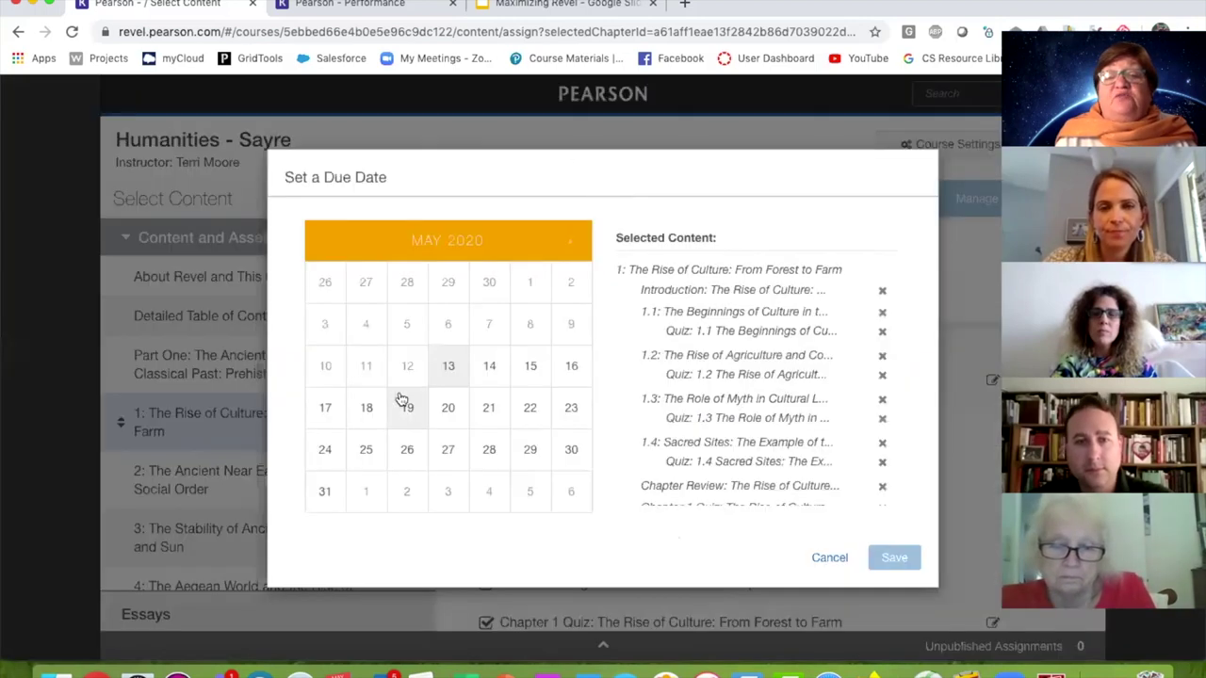
left_click(446, 373)
left_click(894, 558)
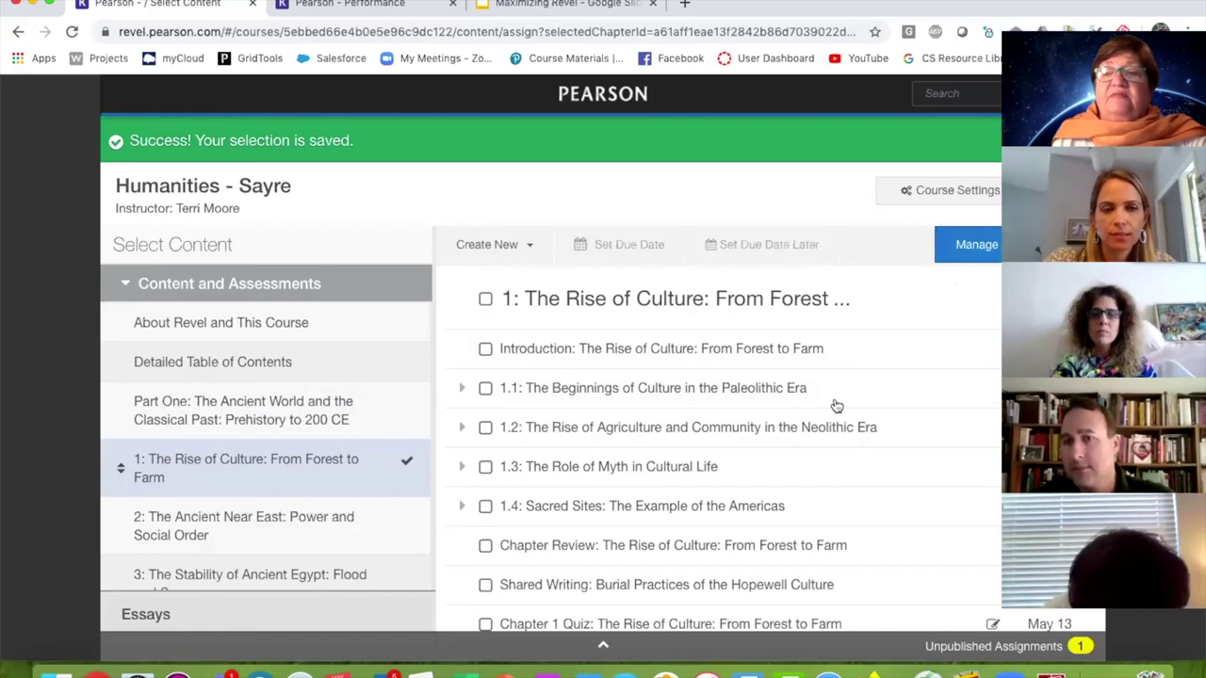
Publish the whole unpublished May 13 assignment group from assignment management
left_click(960, 244)
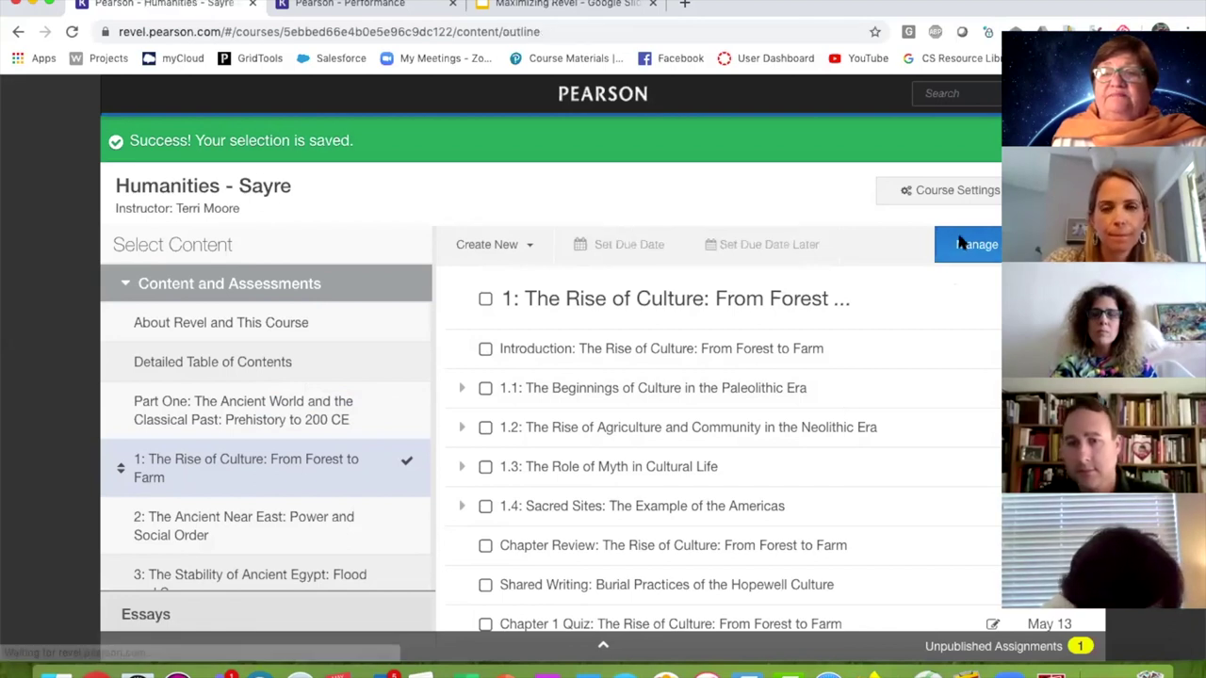
left_click(186, 291)
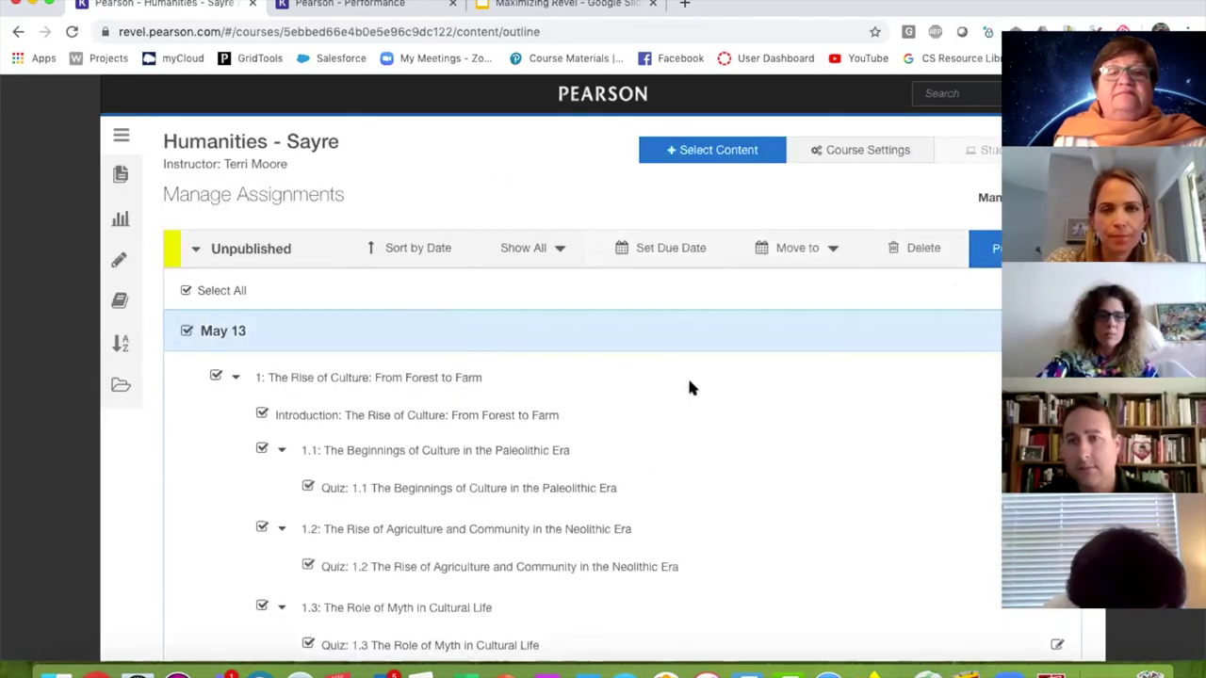
left_click(984, 249)
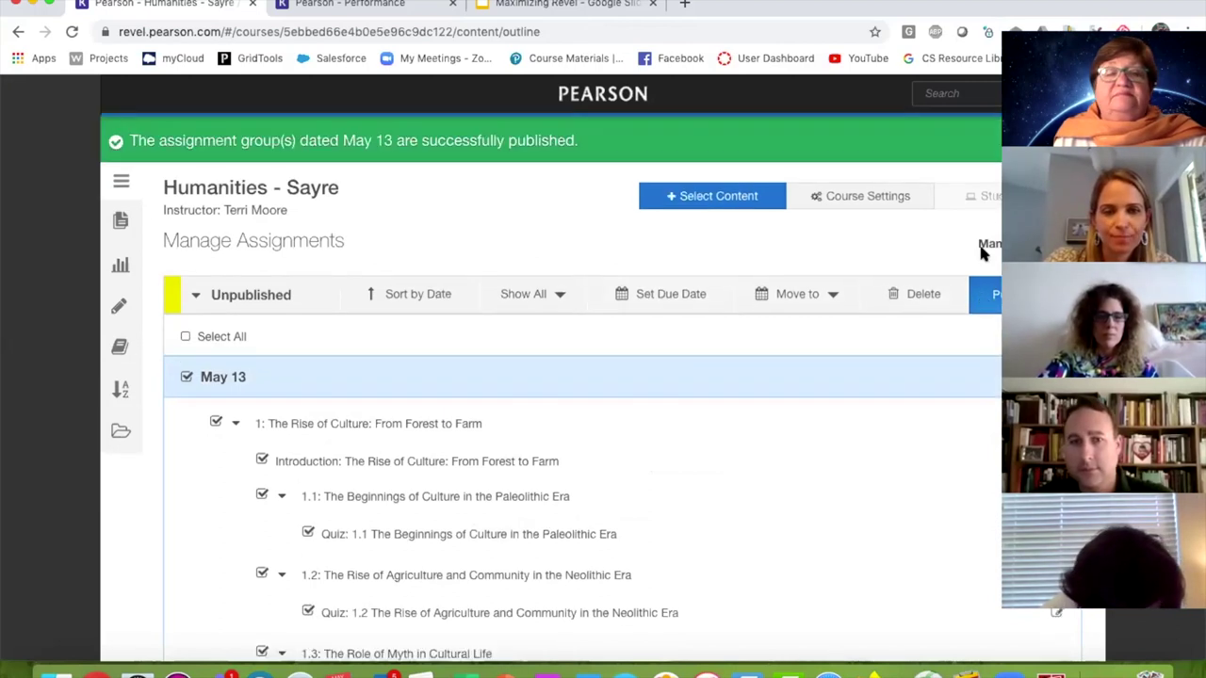
Review the May 13 assignment on Assignments Home, including its due time, chapter items and point values
left_click(127, 219)
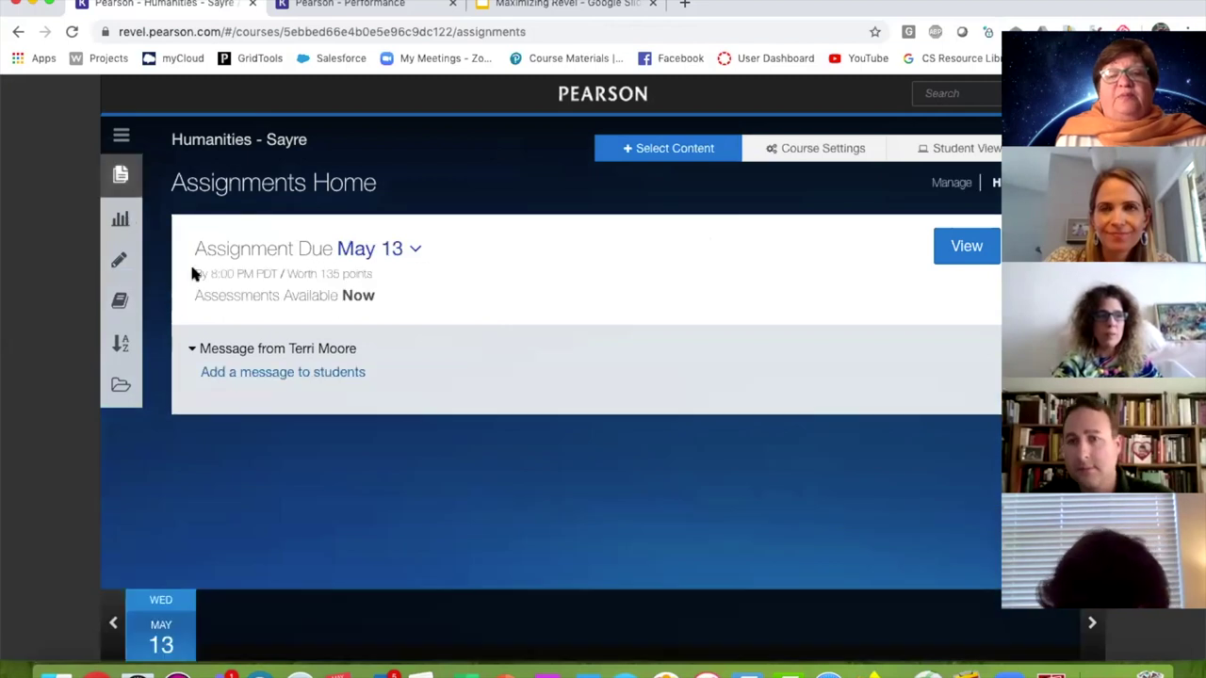
scroll(421, 521, "down", 3)
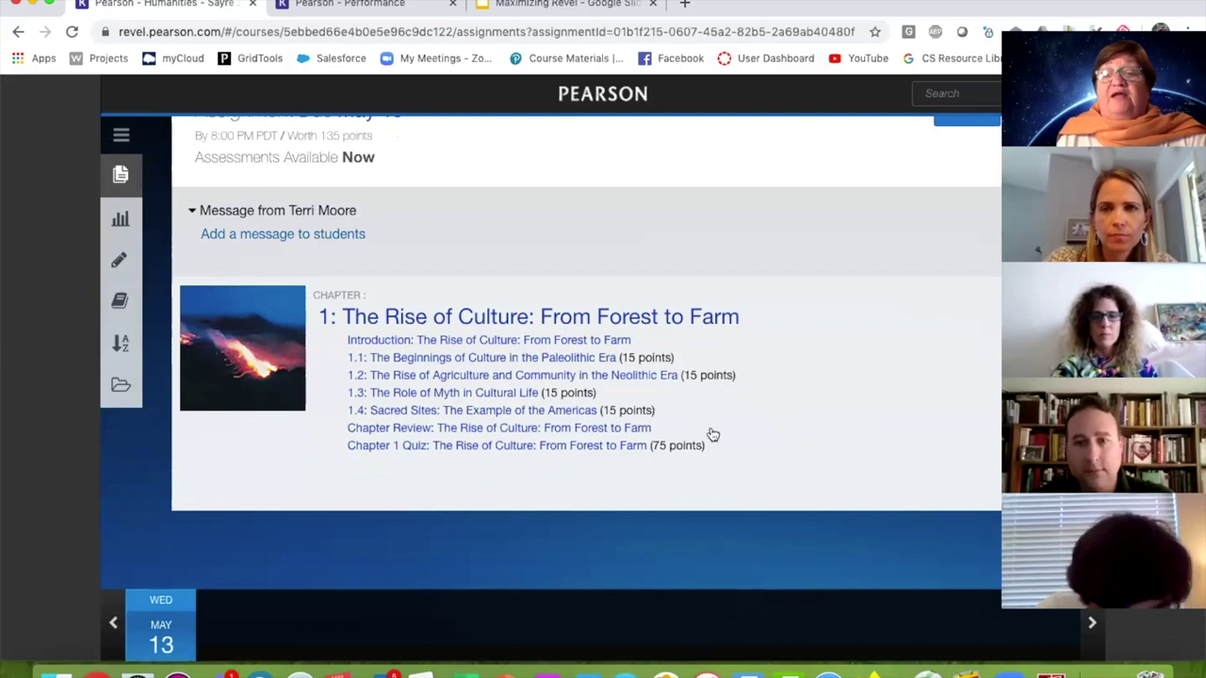
scroll(839, 337, "up", 3)
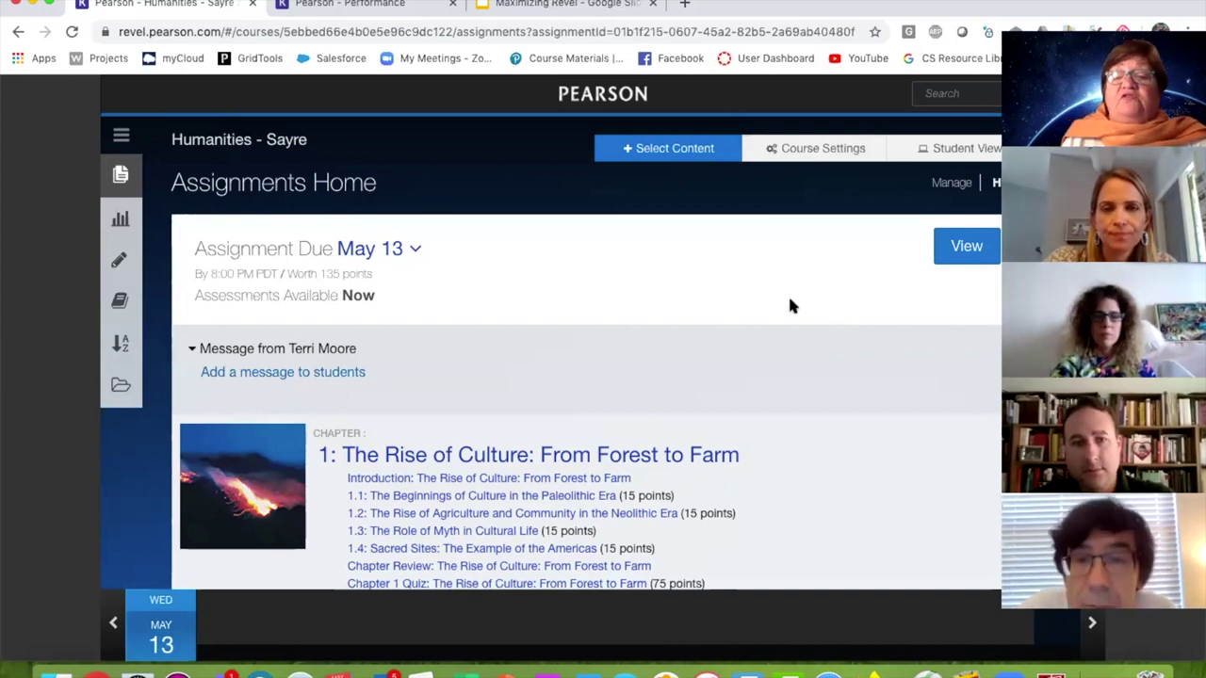
scroll(788, 292, "down", 2)
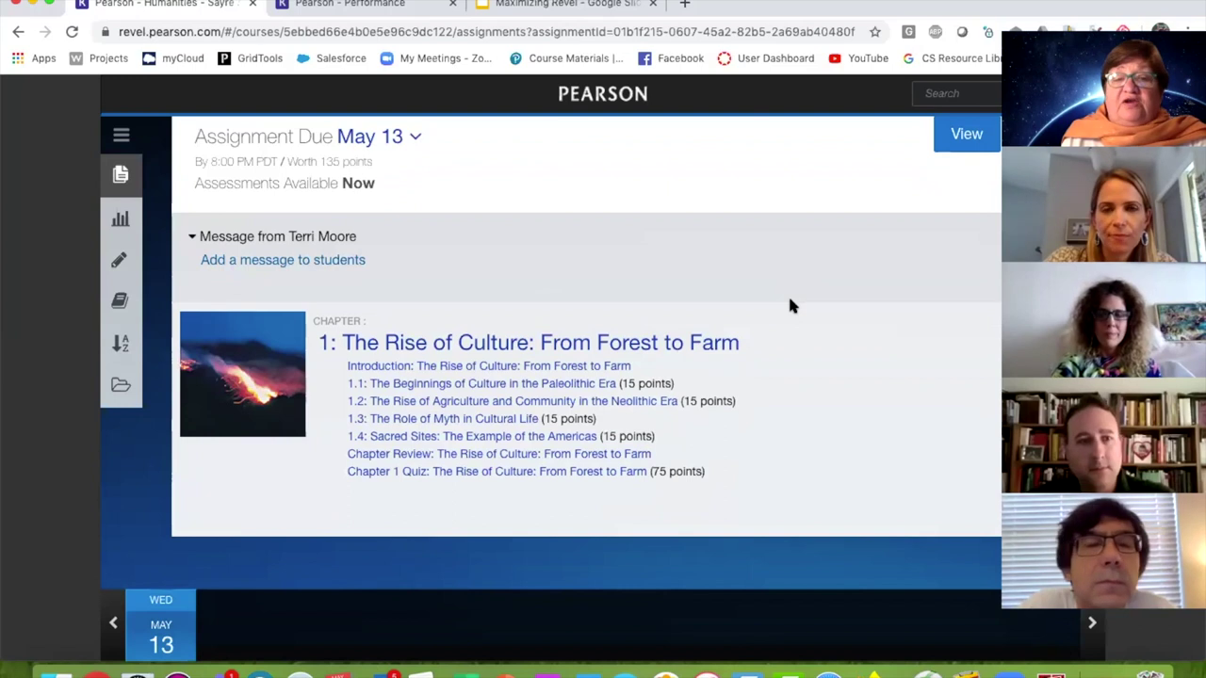
scroll(789, 303, "up", 2)
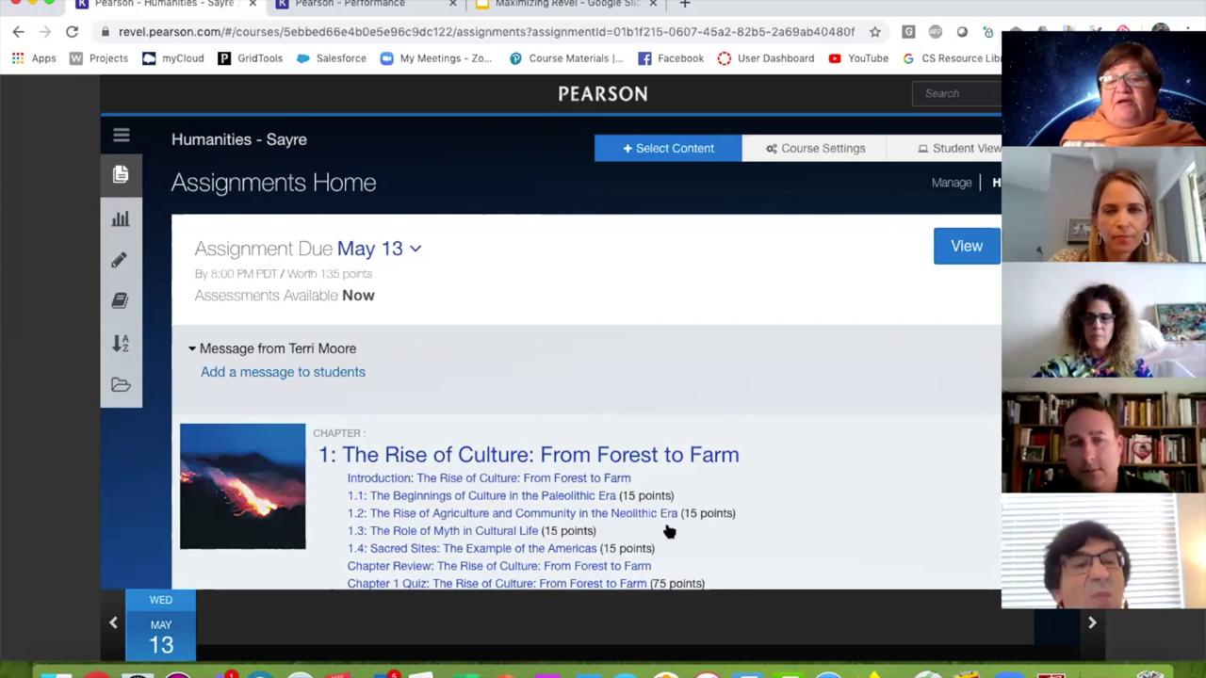
scroll(667, 532, "down", 1)
scroll(667, 532, "down", 4)
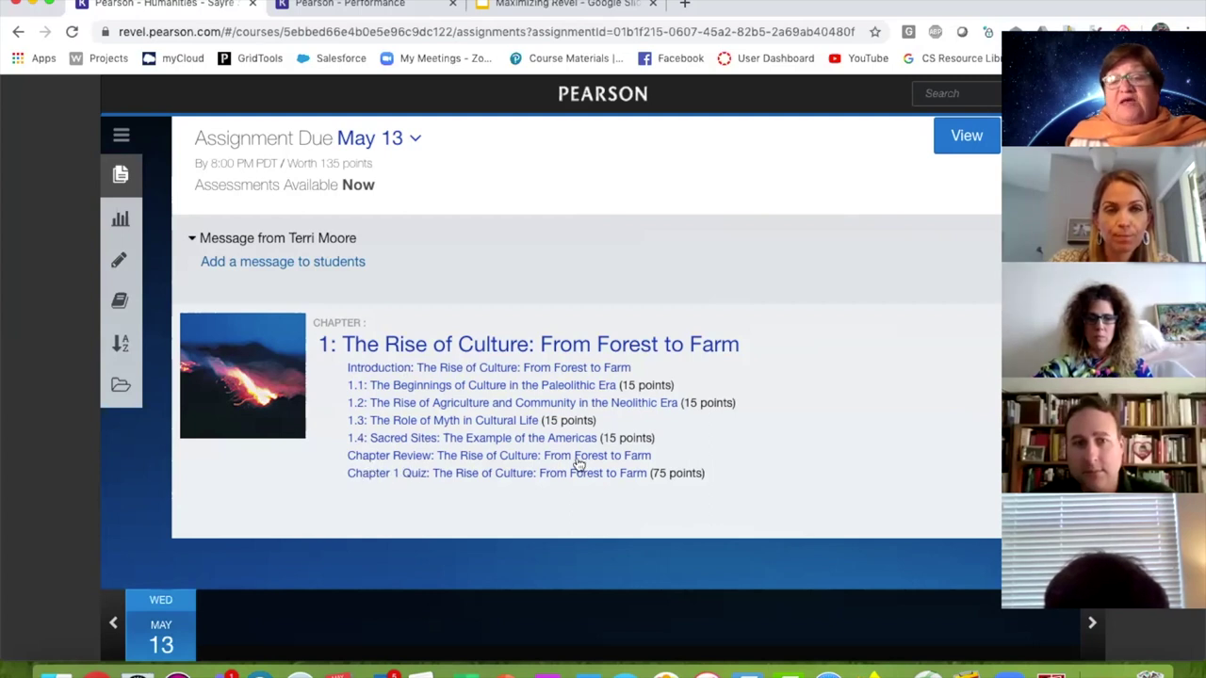
scroll(583, 457, "up", 2)
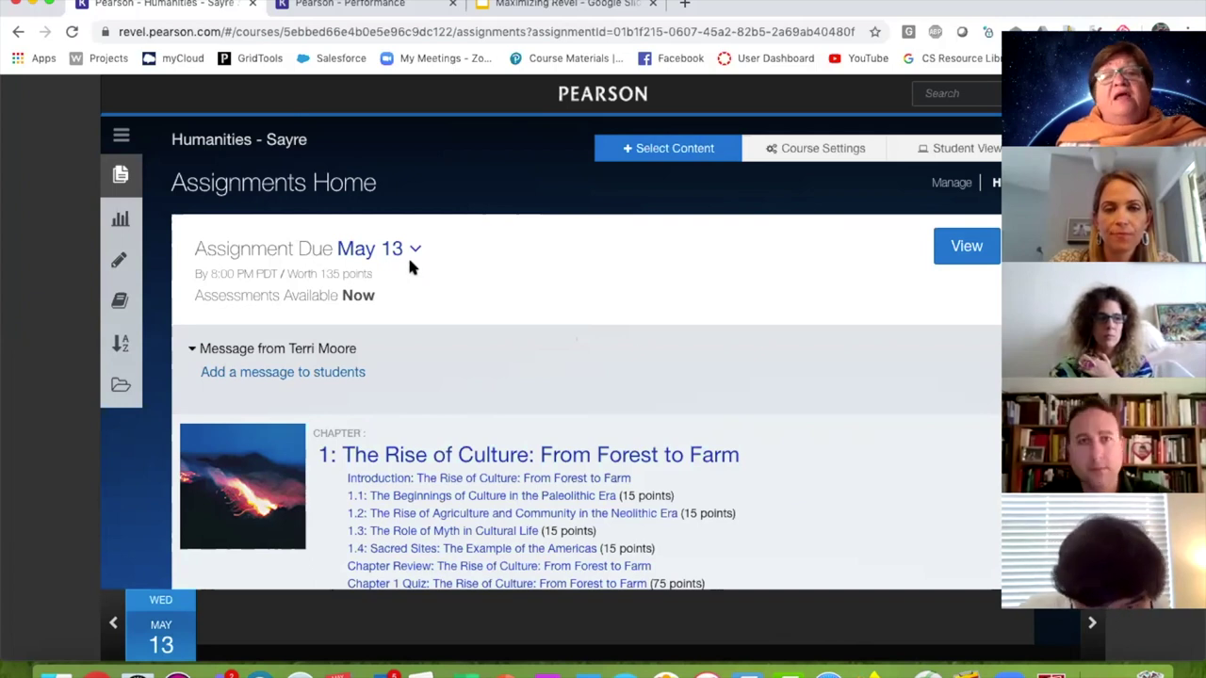
View the performance details of the May 13 assignment and expand sections 1.1, 1.2 and 1.3
left_click(123, 222)
mouse_move(141, 226)
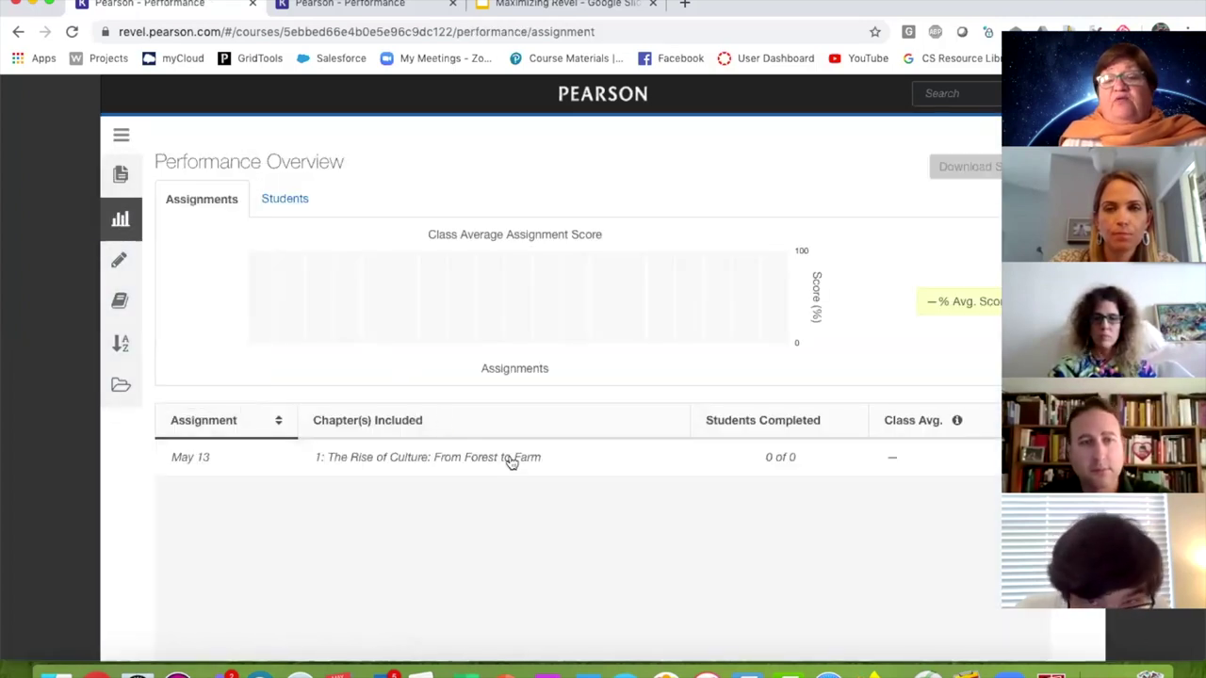
left_click(339, 460)
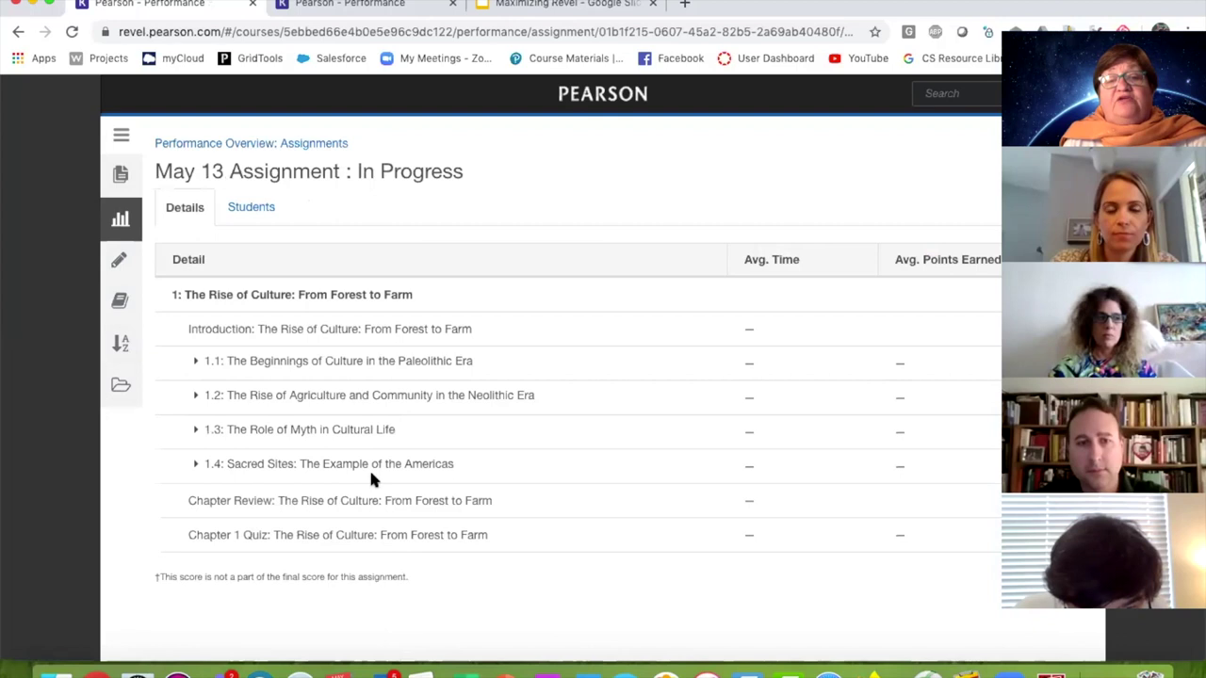
left_click(196, 362)
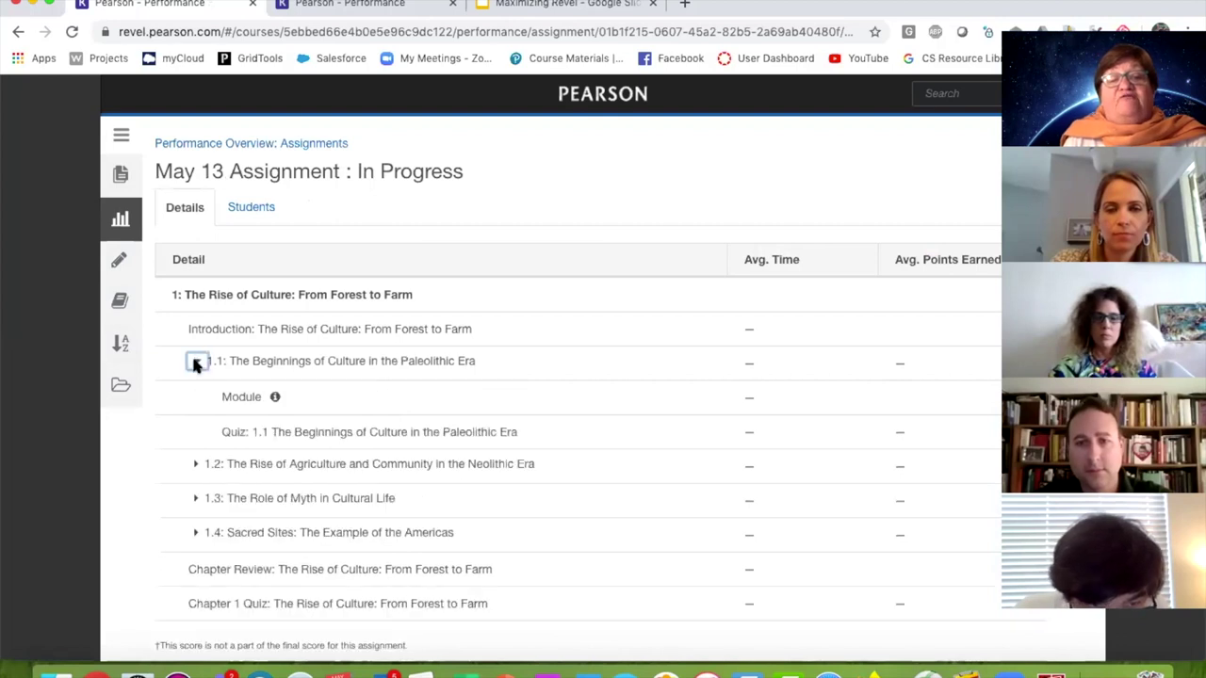
left_click(196, 463)
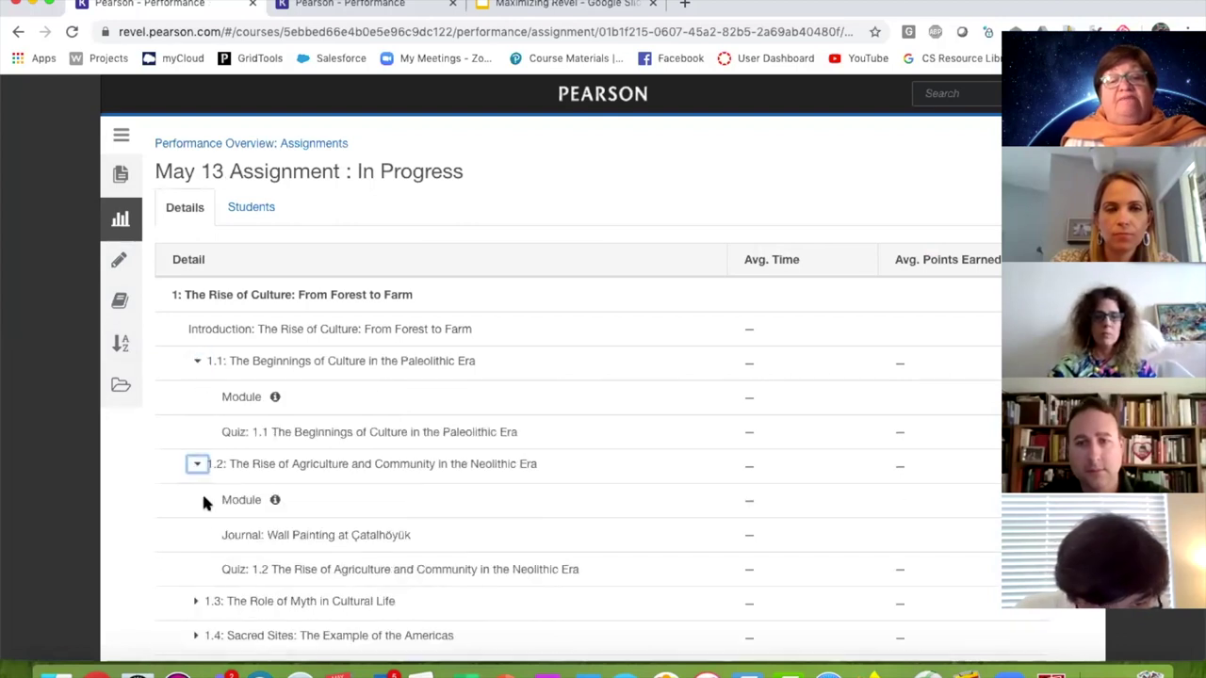
left_click(196, 602)
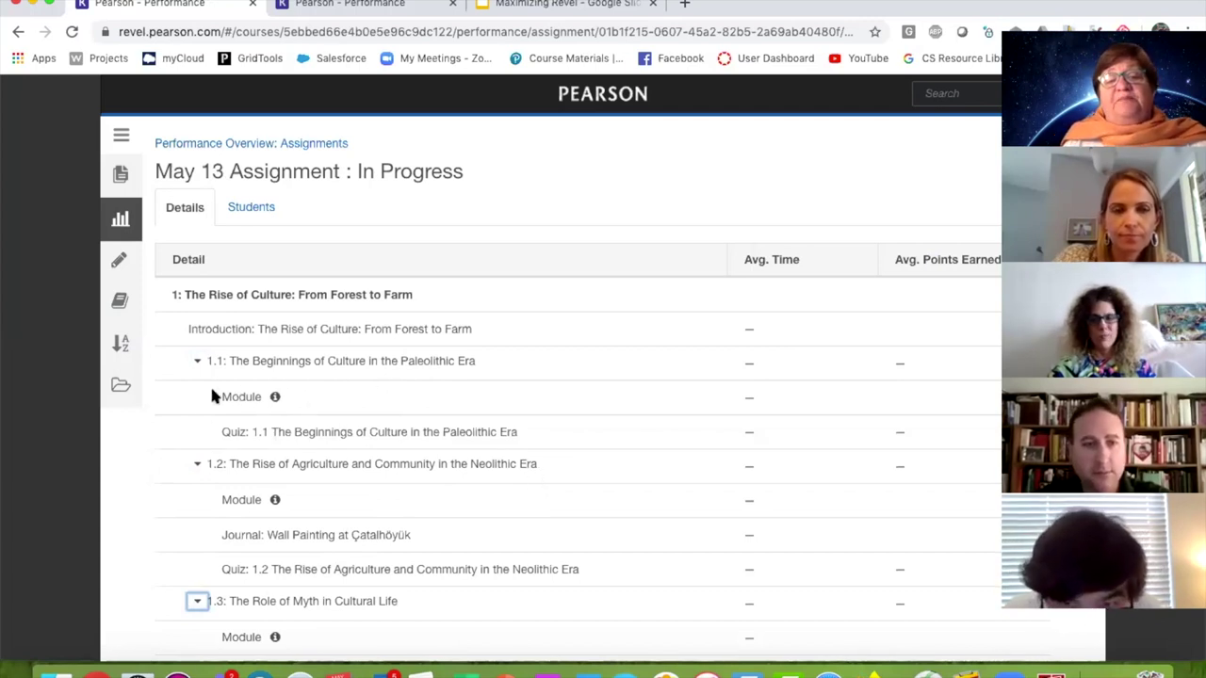
Examine the attempts summary for the quiz of section 1.1, The Beginnings of Culture in the Paleolithic Era
mouse_move(275, 398)
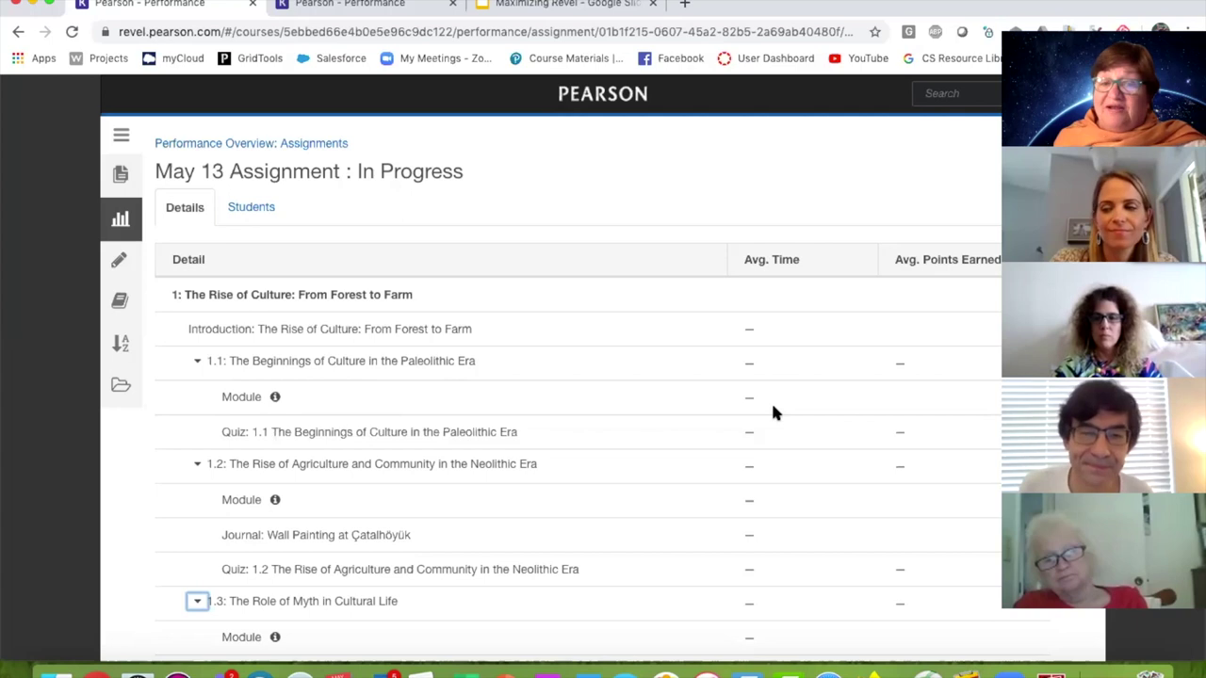
scroll(772, 411, "down", 1)
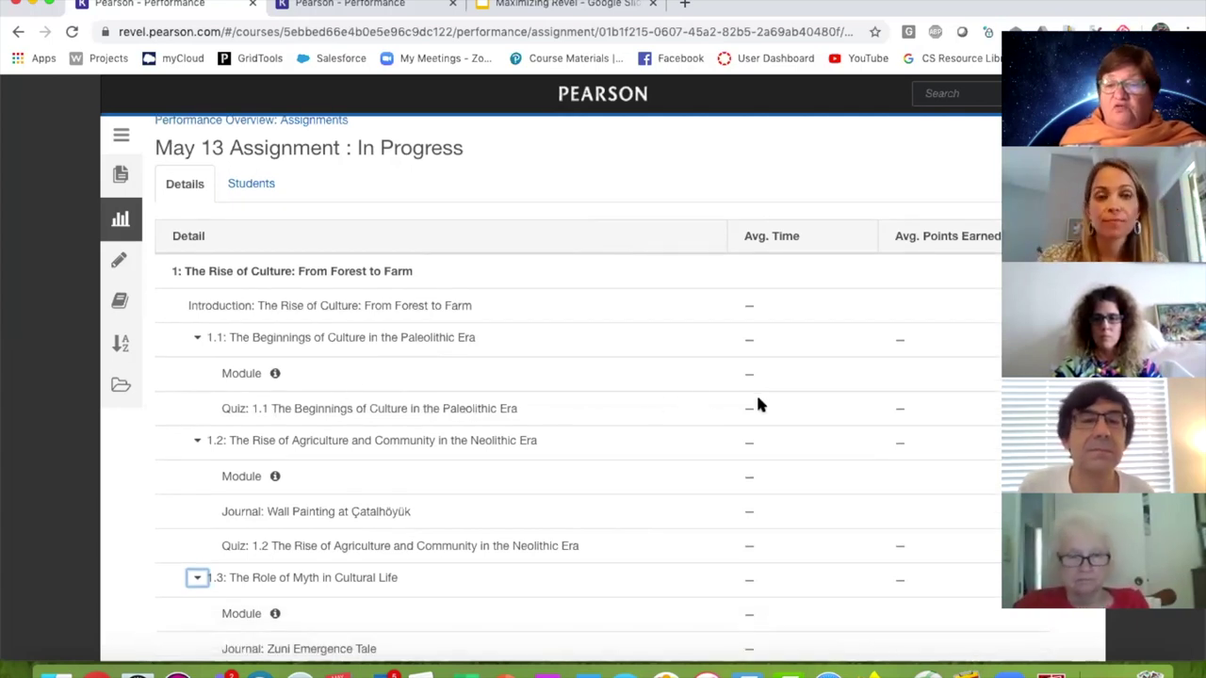
left_click(231, 412)
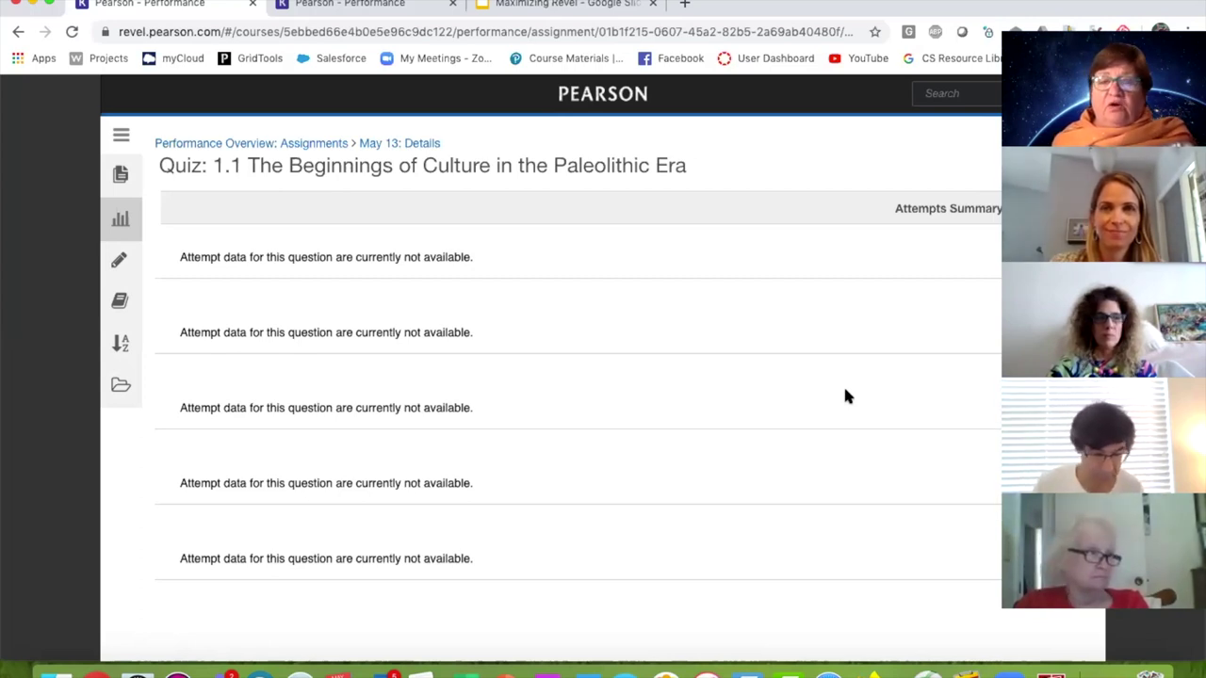
View the student performance overview of the Humanities course and that of the already open public speaking course
left_click(312, 142)
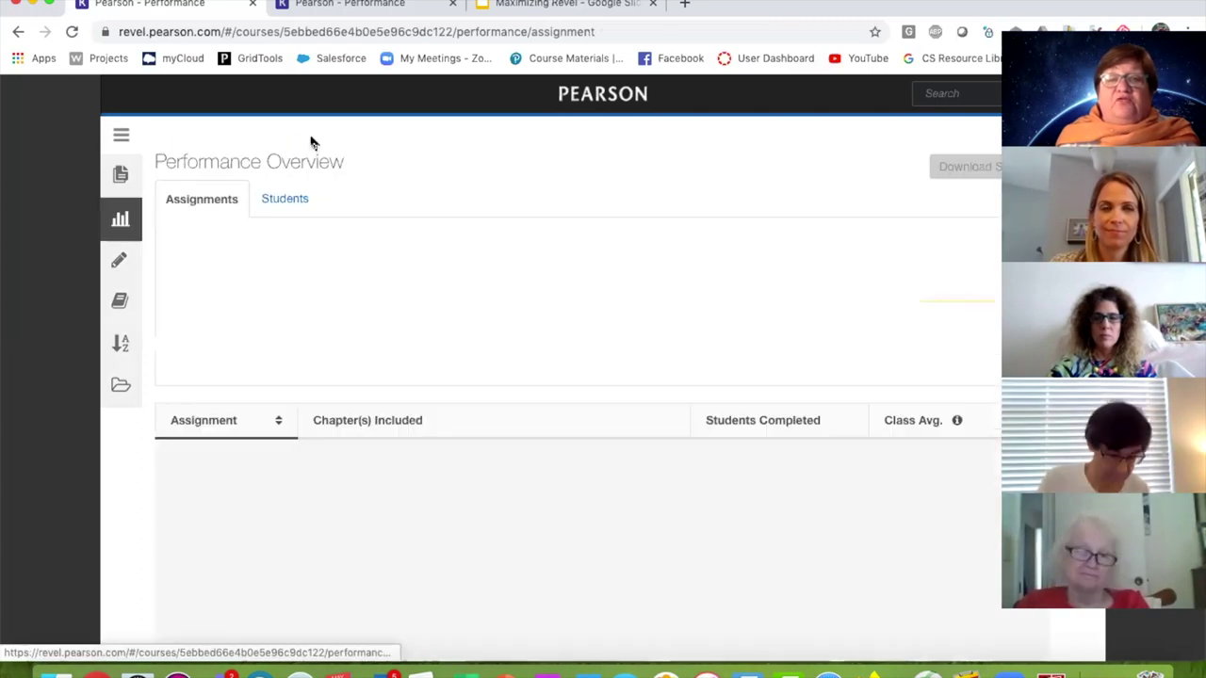
left_click(295, 199)
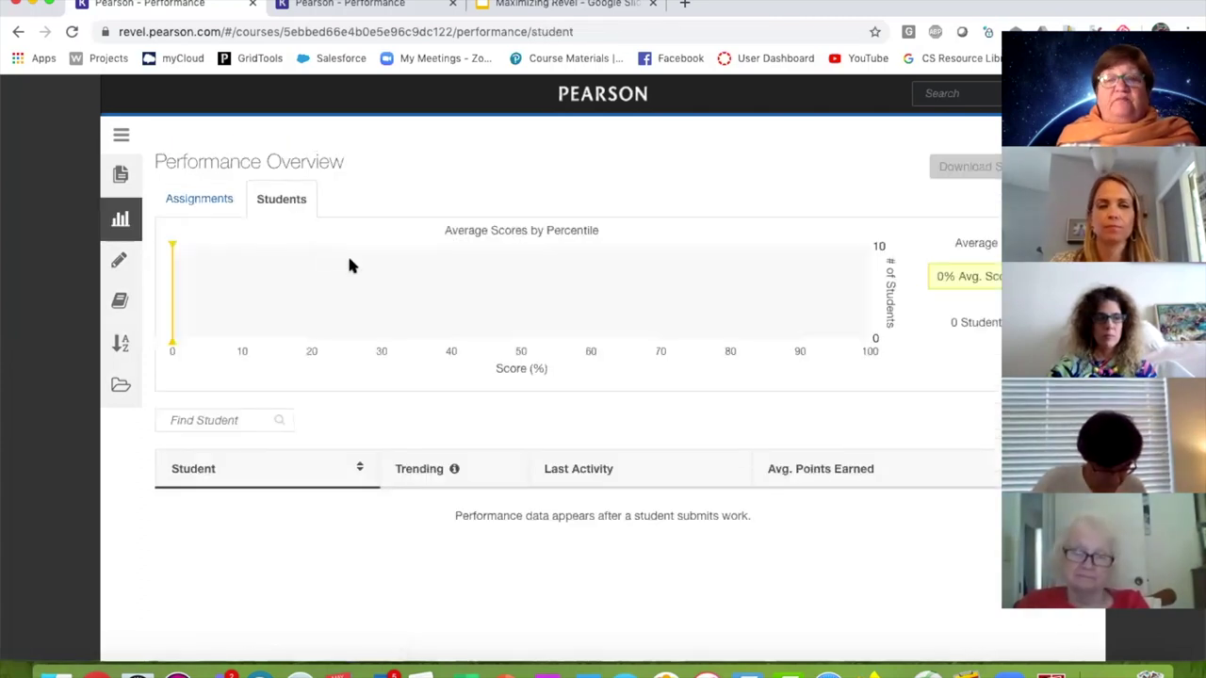
left_click(380, 5)
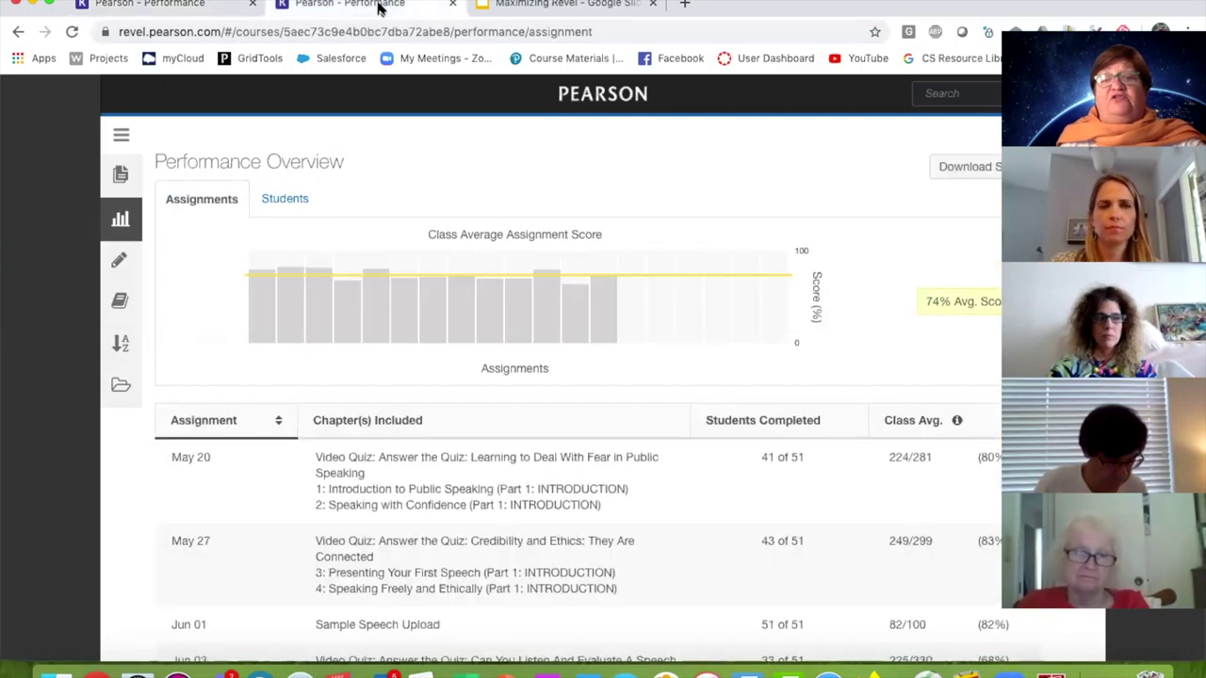
left_click(285, 199)
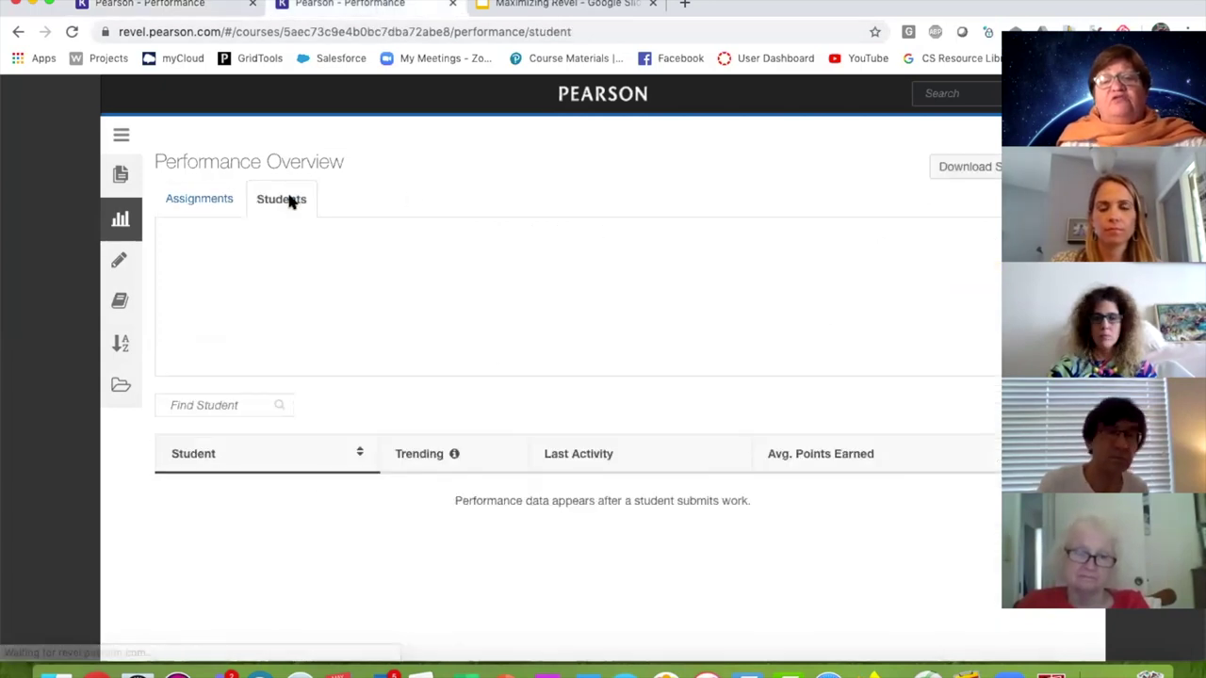
scroll(443, 413, "down", 2)
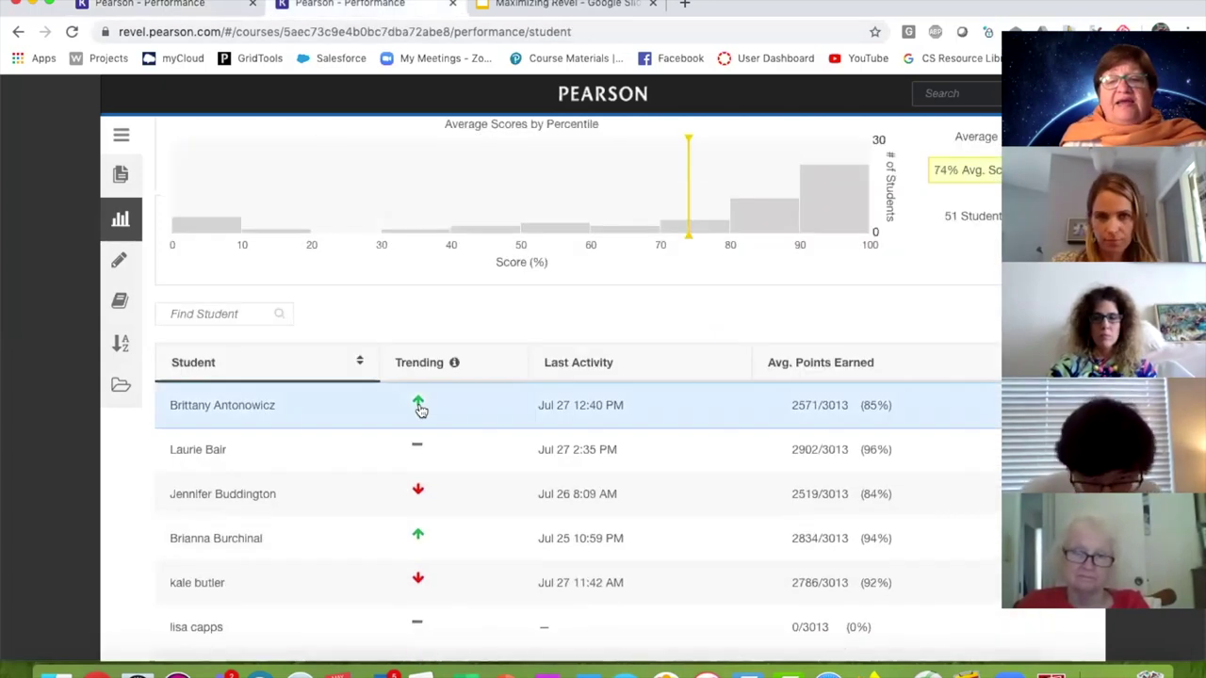
Examine the first listed student's assignment scores and the time and points breakdown of their May 20 assignment
left_click(217, 413)
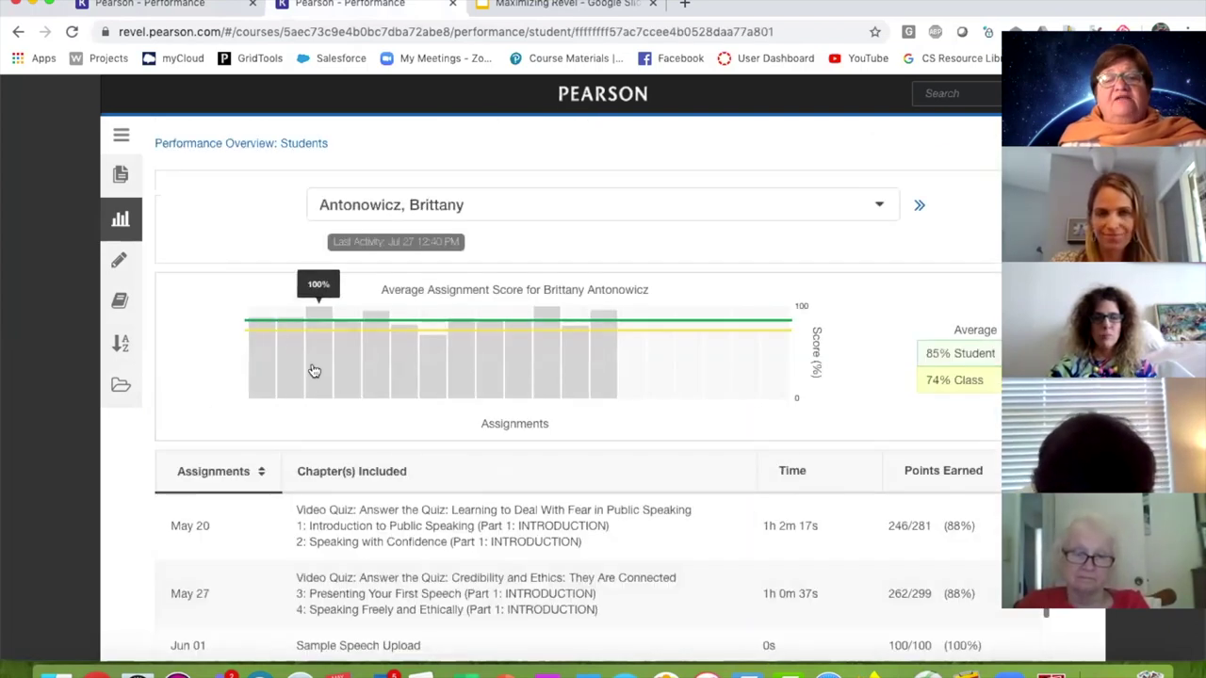
scroll(313, 367, "down", 2)
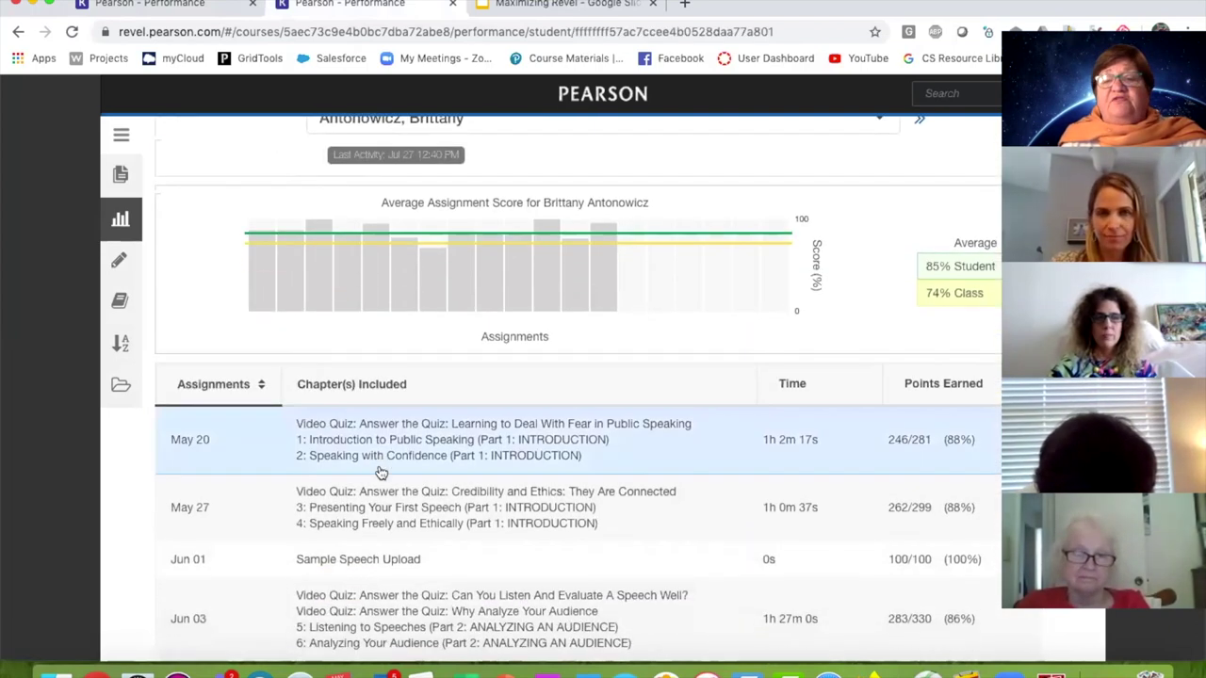
left_click(309, 452)
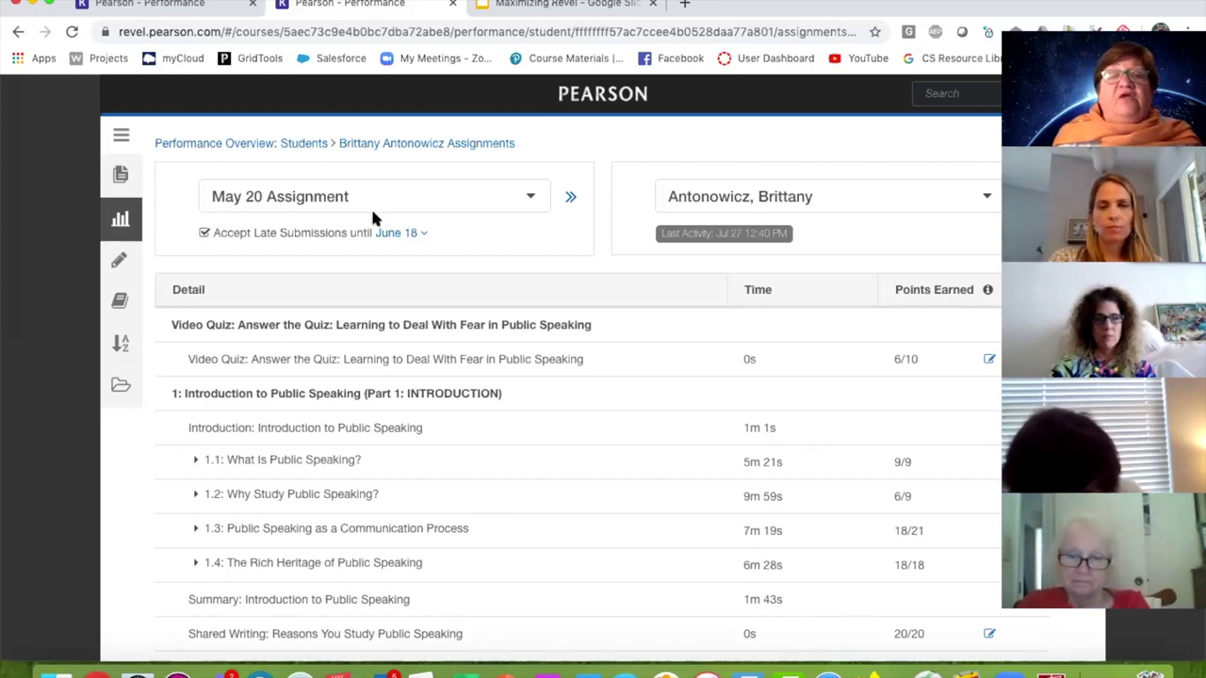
Return to the overview of all students and review their trends, last activity and average points earned
left_click(284, 143)
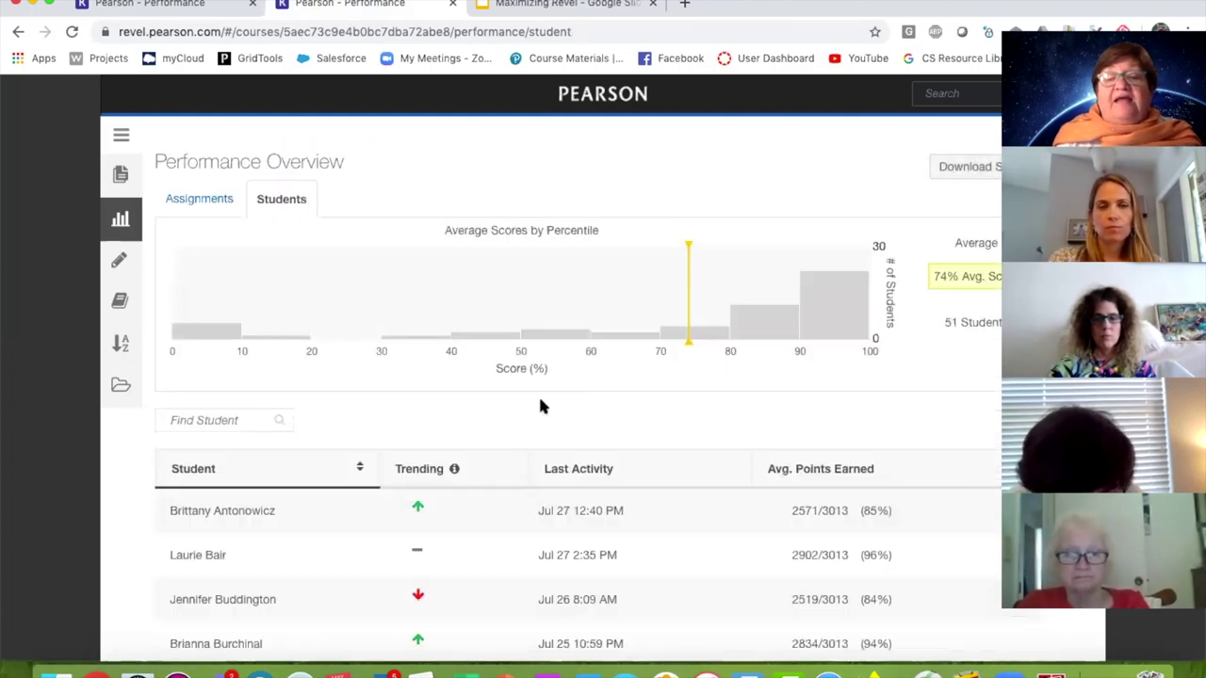
scroll(541, 404, "down", 3)
scroll(541, 407, "down", 2)
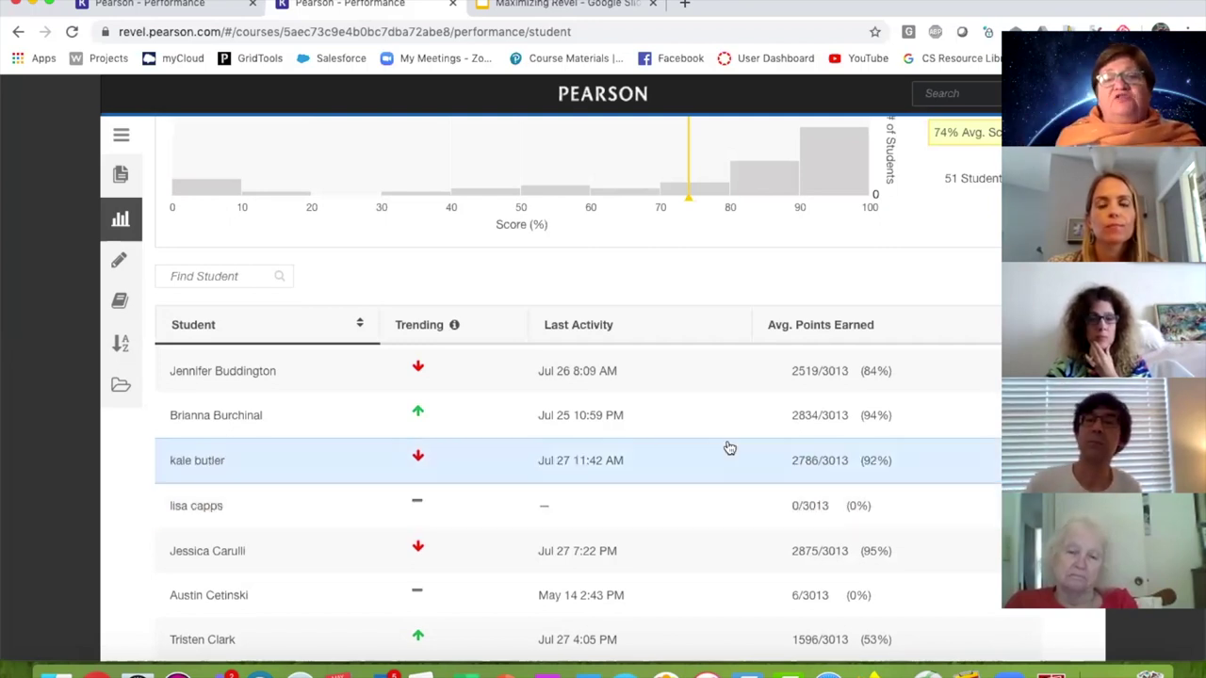
Switch the performance overview to assignments and review each assignment's included chapters, student completion and class average
mouse_move(122, 218)
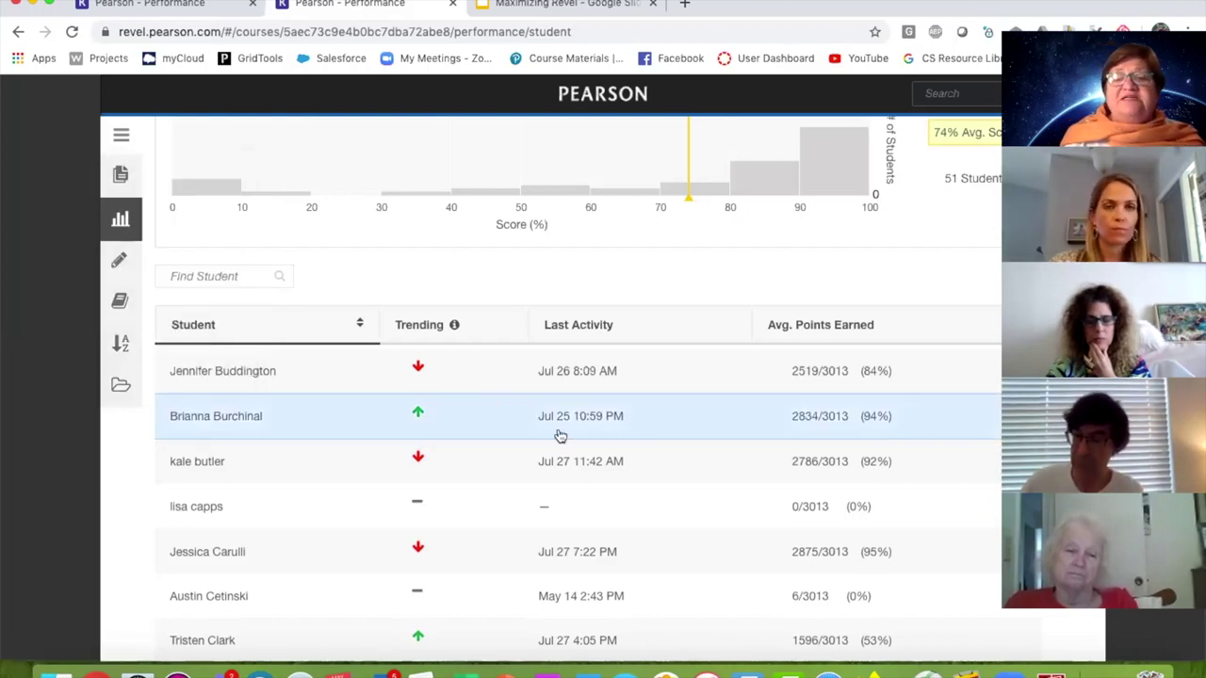
scroll(322, 318, "up", 3)
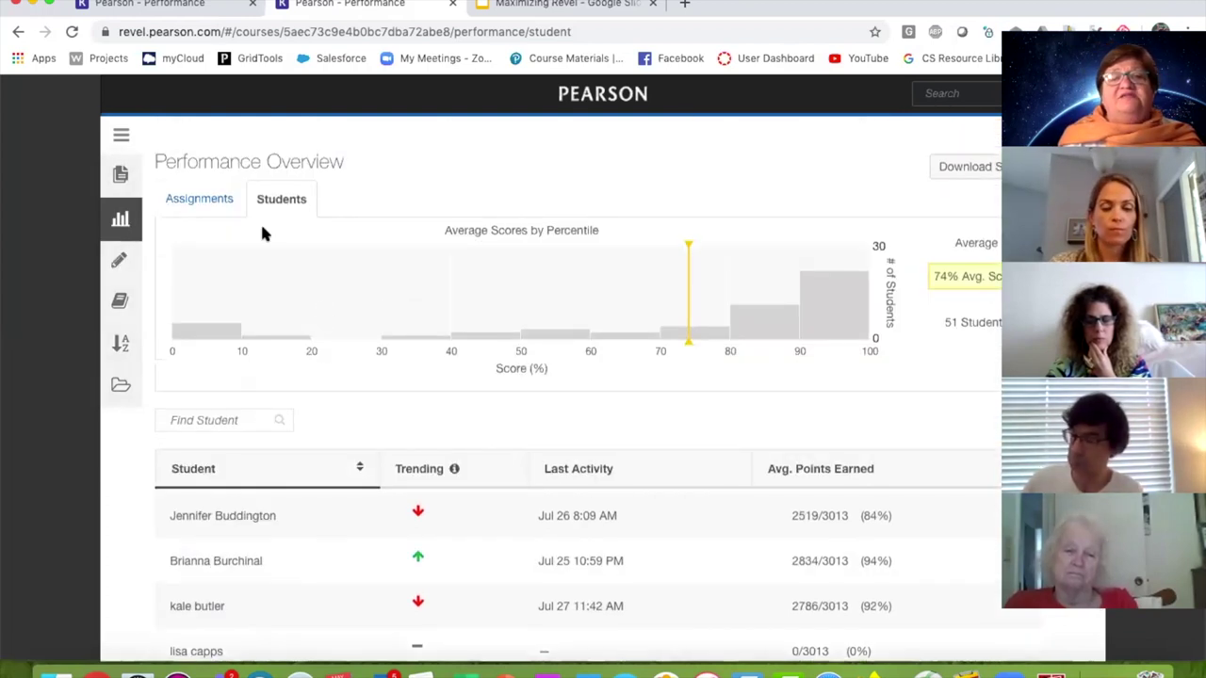
left_click(207, 199)
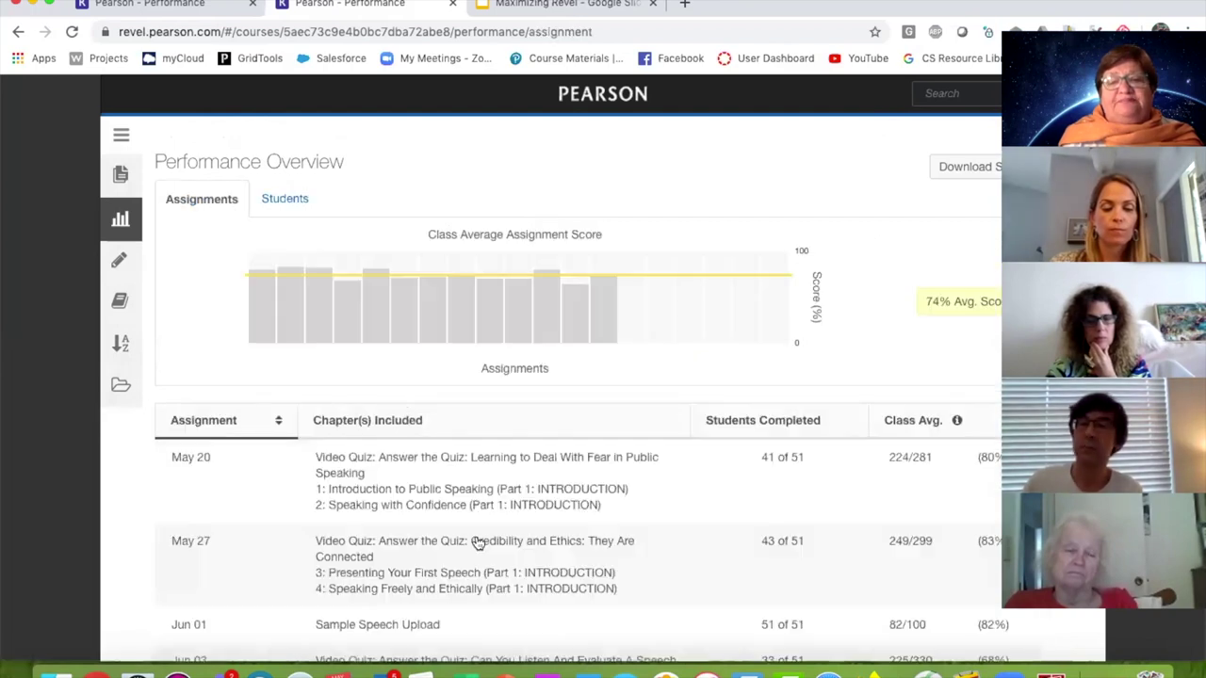
scroll(478, 544, "down", 2)
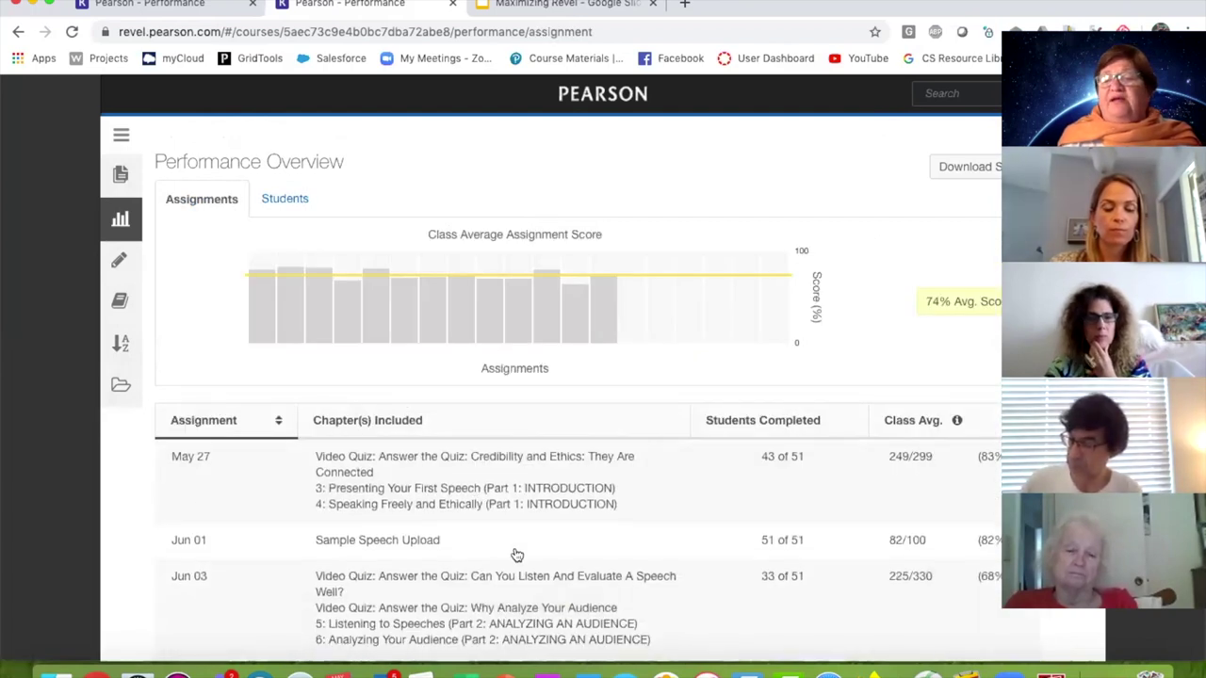
scroll(515, 554, "down", 1)
scroll(516, 554, "up", 2)
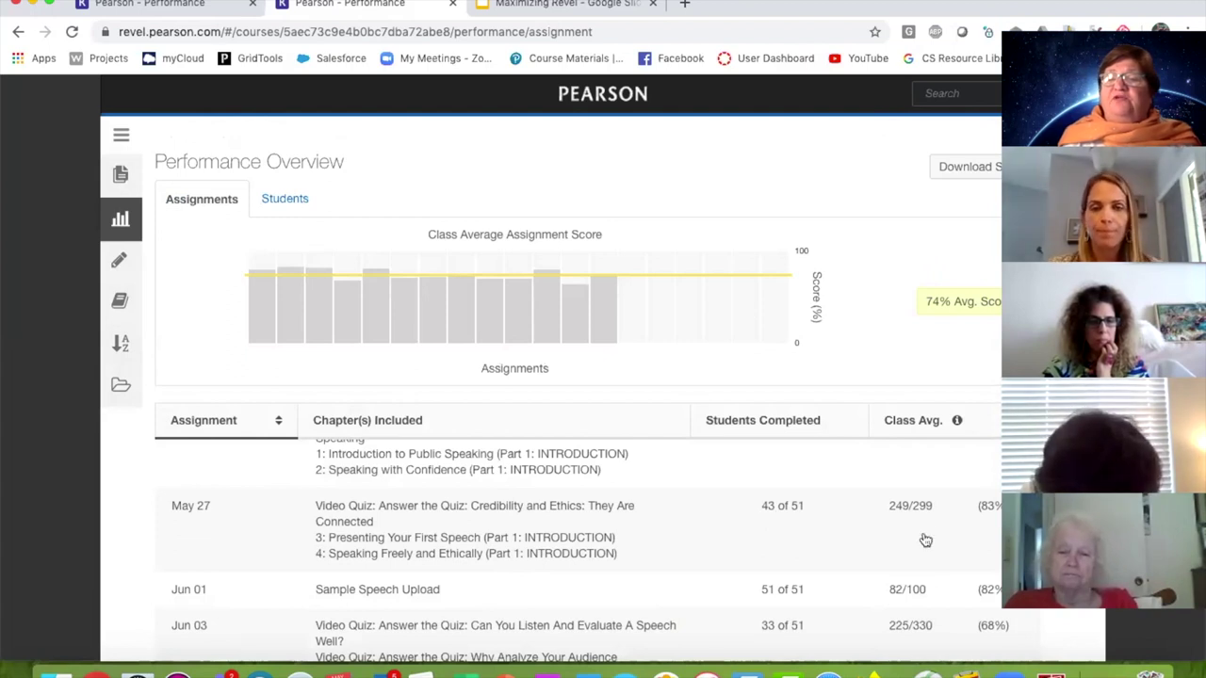
scroll(632, 614, "down", 3)
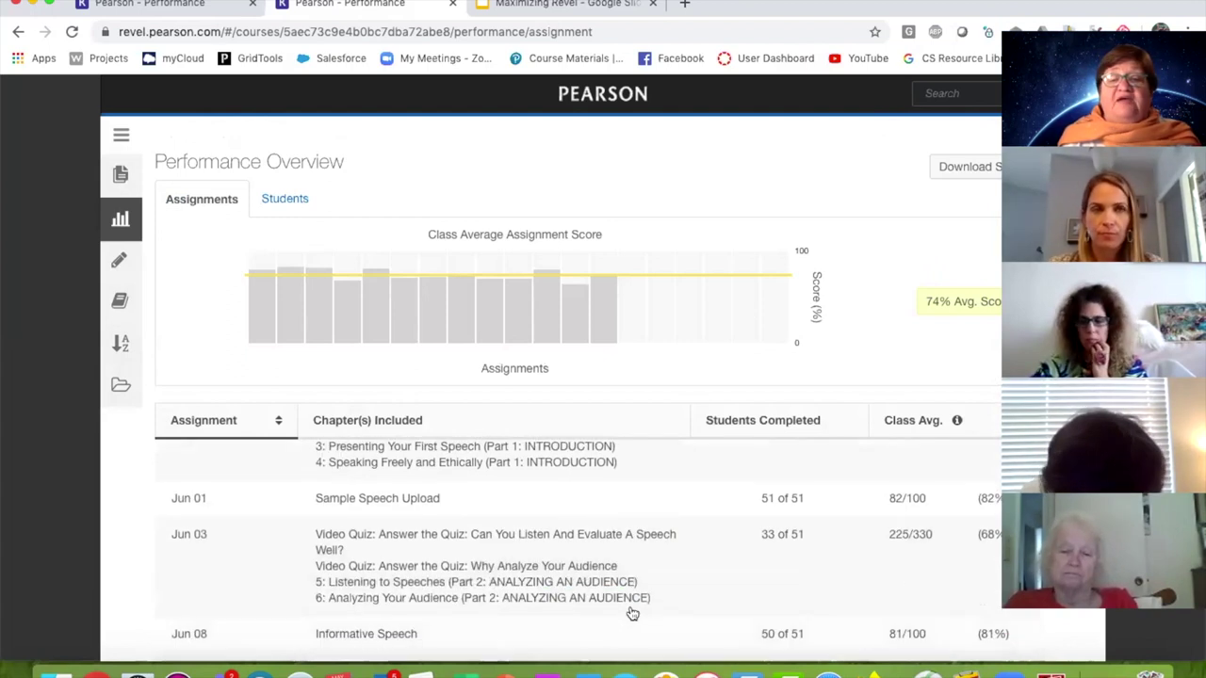
Examine the June 03 assignment's average time and points, including the breakdown of section 5.1, Effective Listening
left_click(401, 534)
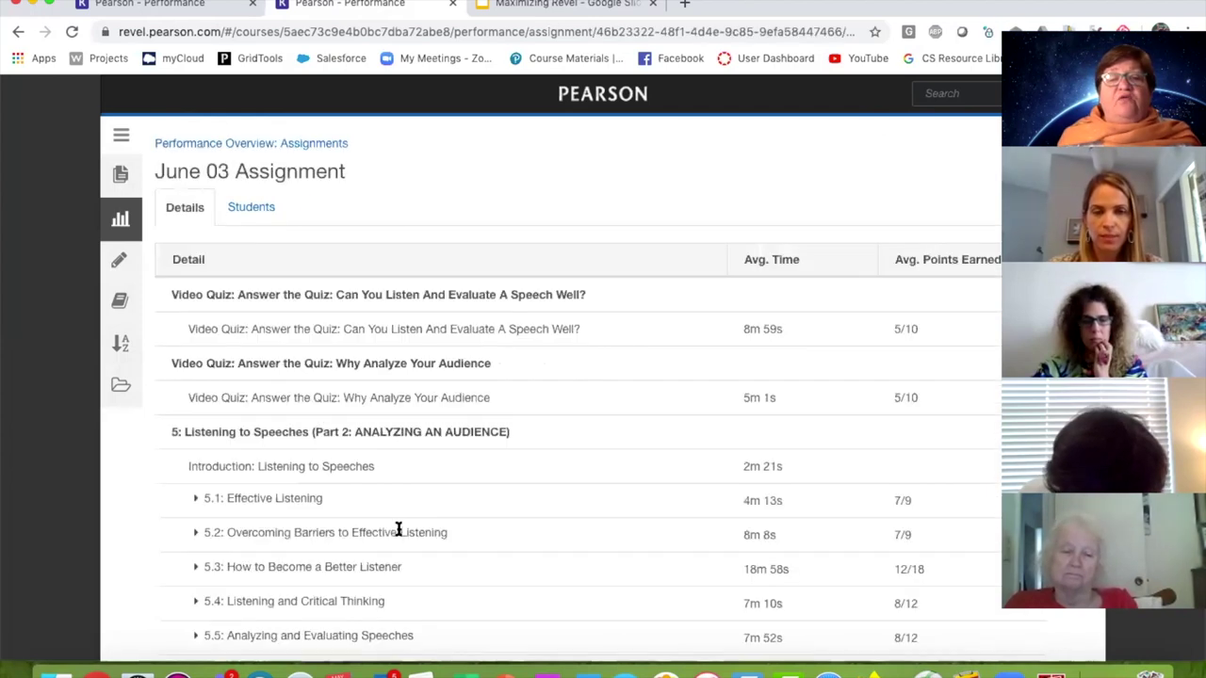
left_click(196, 500)
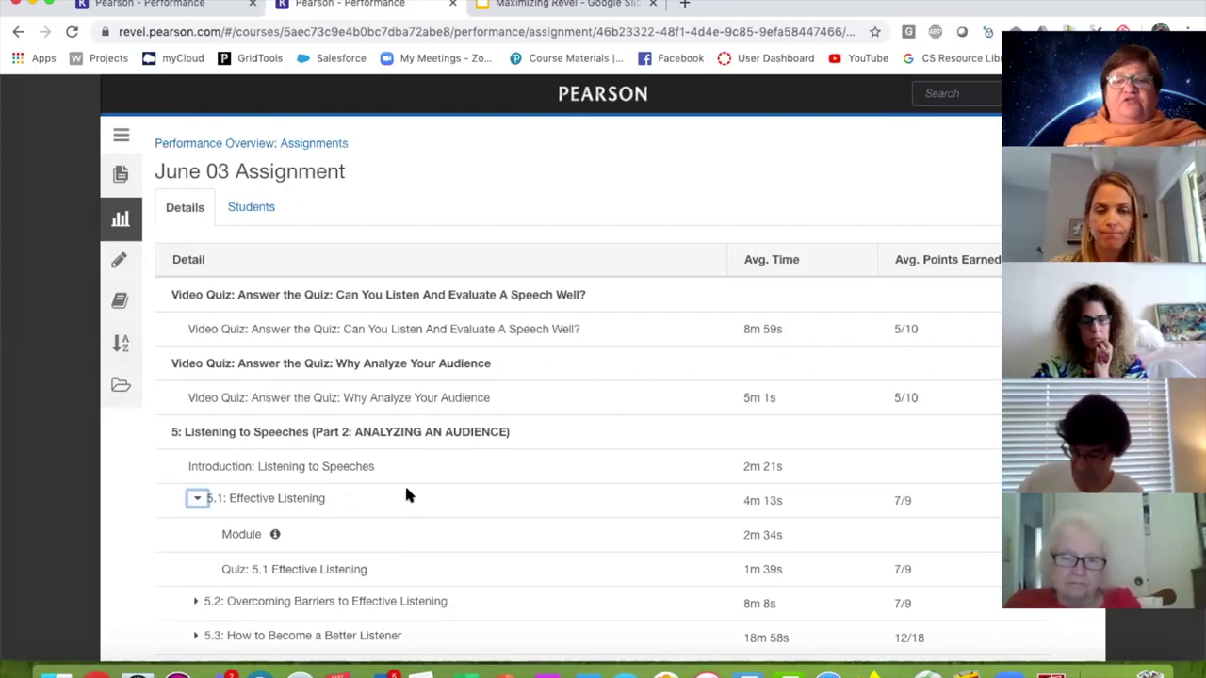
scroll(407, 496, "down", 3)
scroll(407, 496, "down", 1)
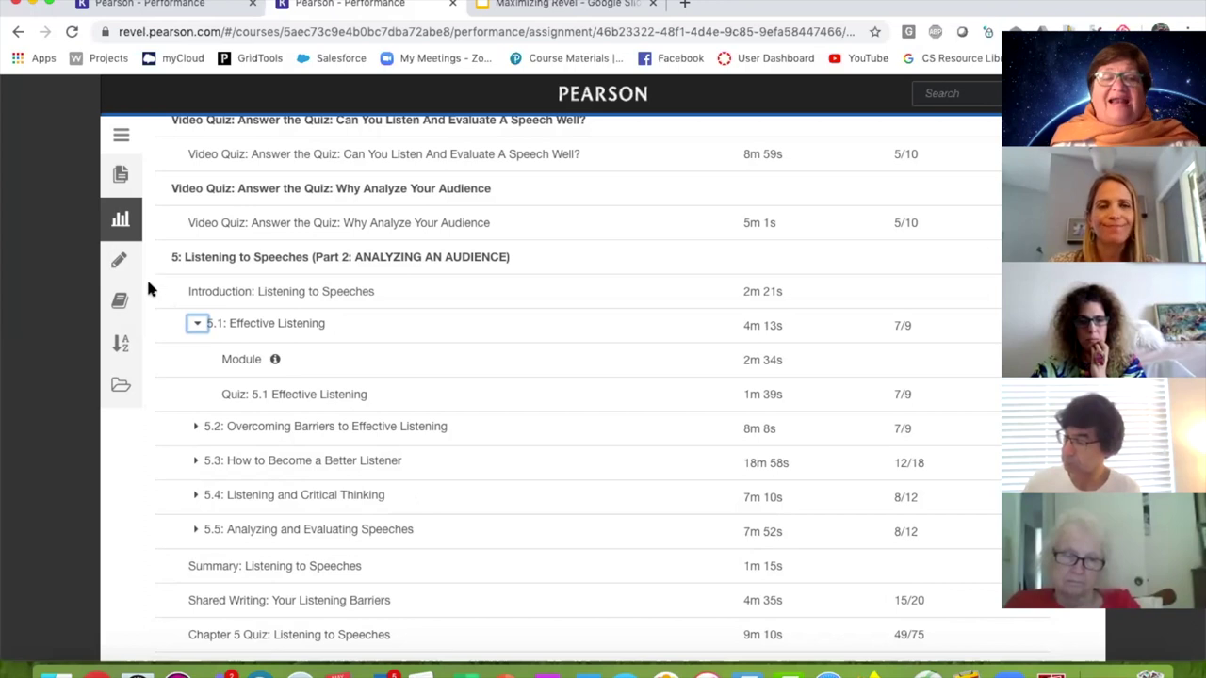
Go to the course's assignments home and view the instructor message and content of the assignment due May 20
scroll(148, 288, "up", 3)
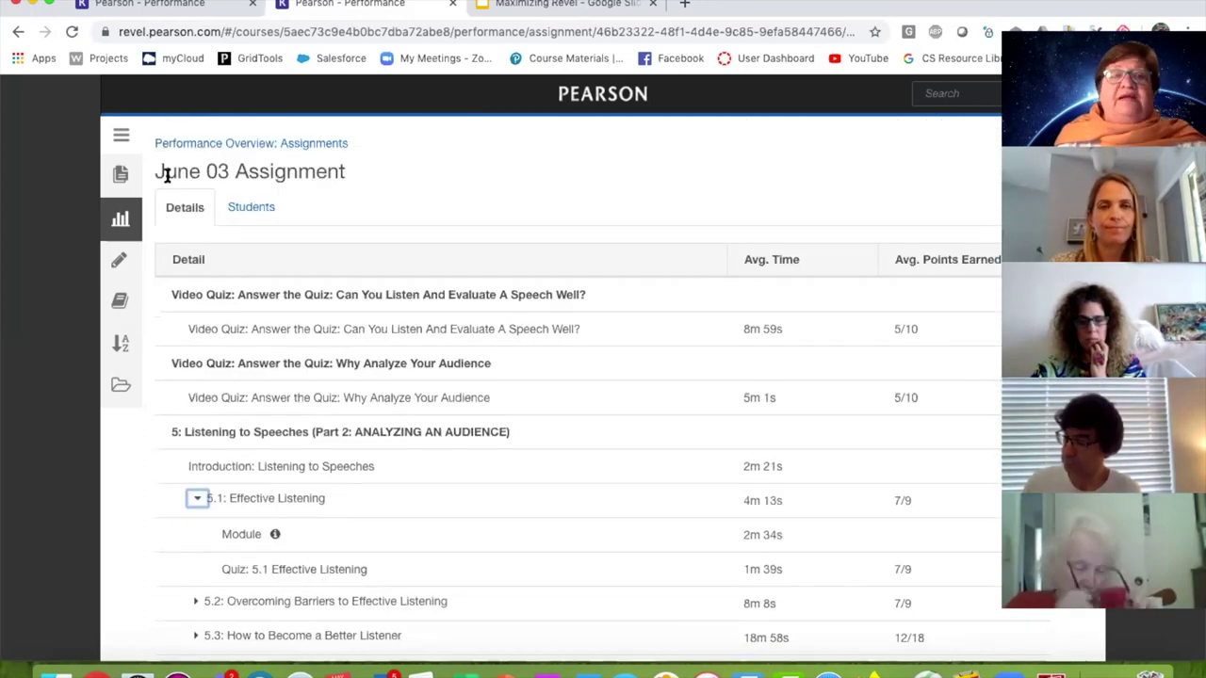
left_click(130, 179)
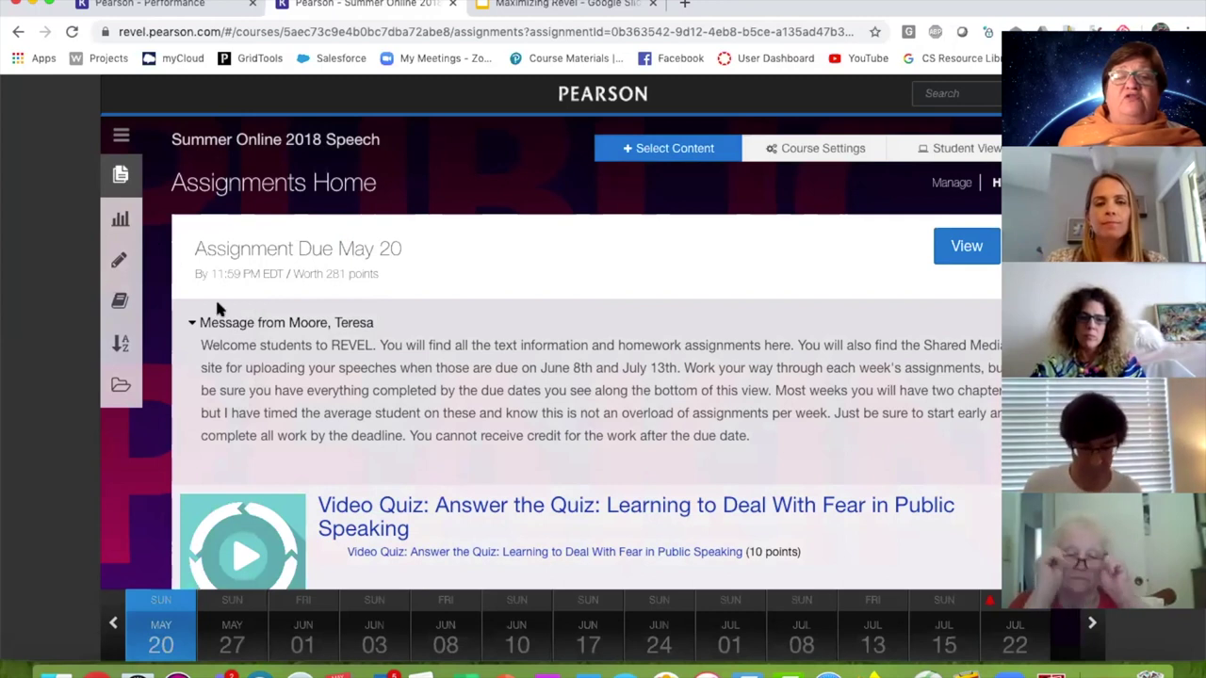
scroll(344, 416, "down", 4)
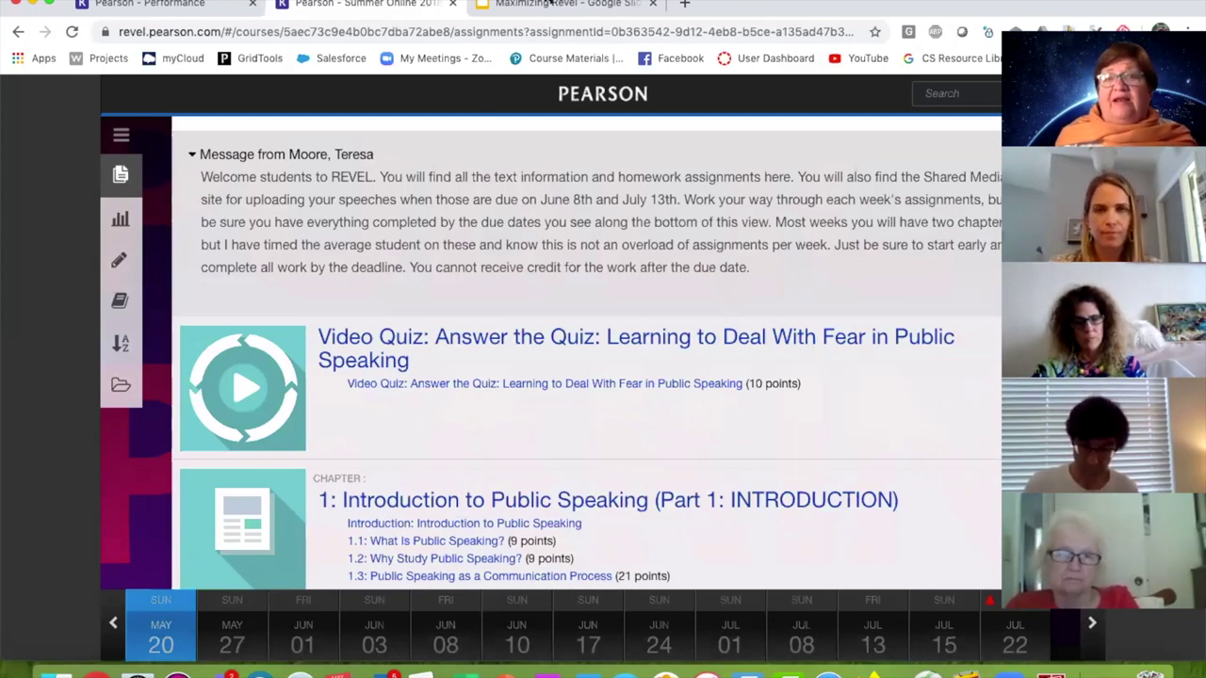
Switch to the Maximizing Revel presentation in Google Slides and start the slideshow from the title slide
left_click(550, 5)
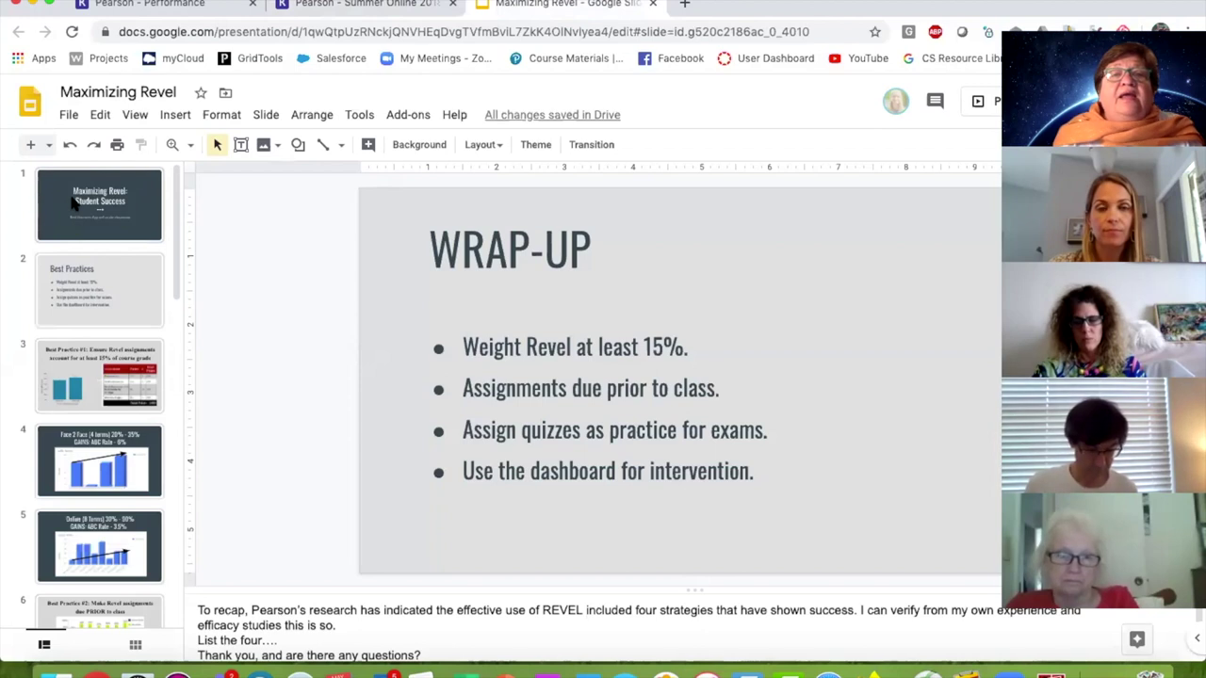
left_click(104, 215)
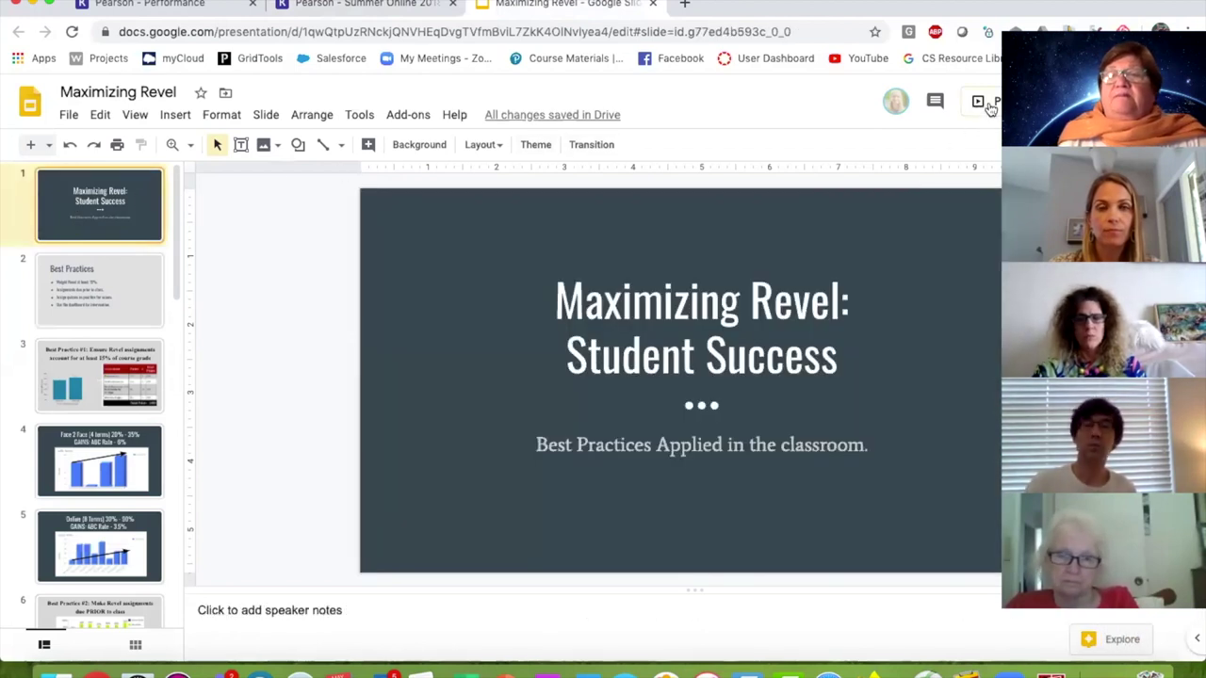
left_click(989, 104)
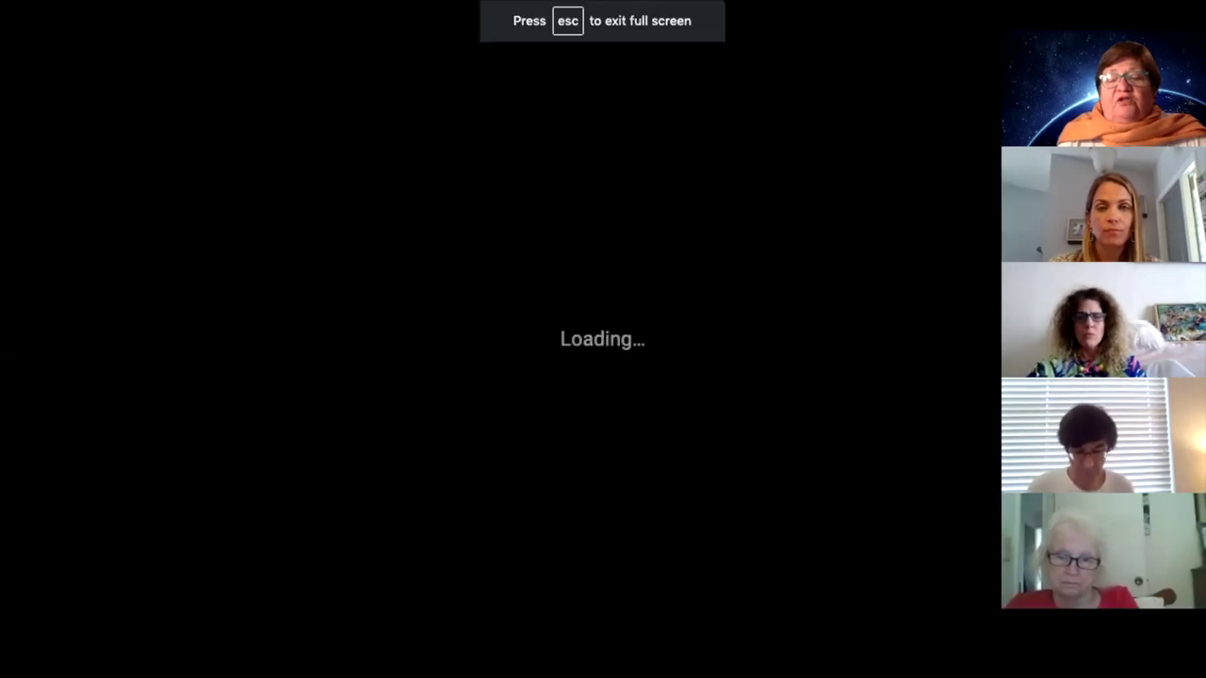